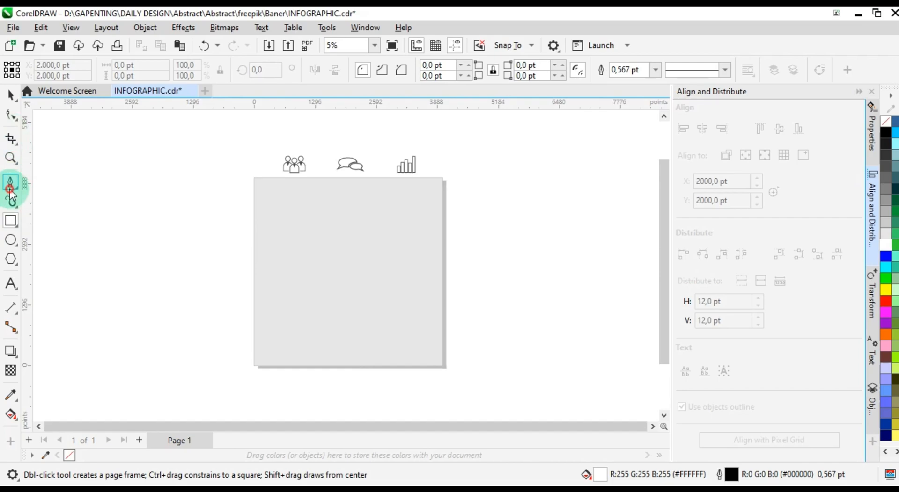
{"action": "left_click", "coordinate": [491, 225]}
{"action": "double_click", "coordinate": [589, 352]}
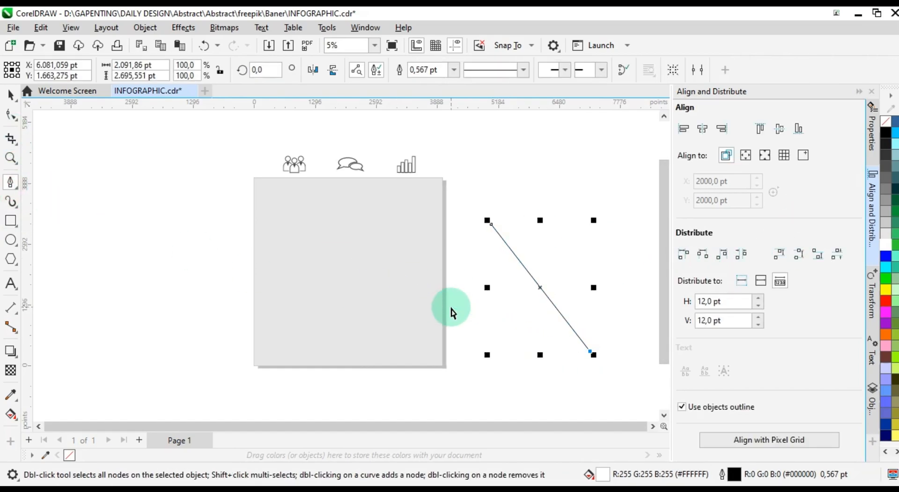
{"action": "key", "text": "ctrl+z"}
{"action": "key", "text": "space"}
Draw a circle about 1,171 pt in diameter on the page and copy it twice to form a horizontal row of three
{"action": "left_click", "coordinate": [4, 241]}
{"action": "left_click_drag", "start_coordinate": [269, 243], "coordinate": [309, 298]}
{"action": "left_click_drag", "start_coordinate": [293, 267], "coordinate": [353, 269]}
{"action": "key", "text": "ctrl+z"}
{"action": "scroll", "coordinate": [322, 306], "scroll_direction": "up", "scroll_amount": 1}
{"action": "left_click_drag", "start_coordinate": [327, 300], "coordinate": [323, 295]}
{"action": "left_click_drag", "start_coordinate": [287, 261], "coordinate": [350, 261]}
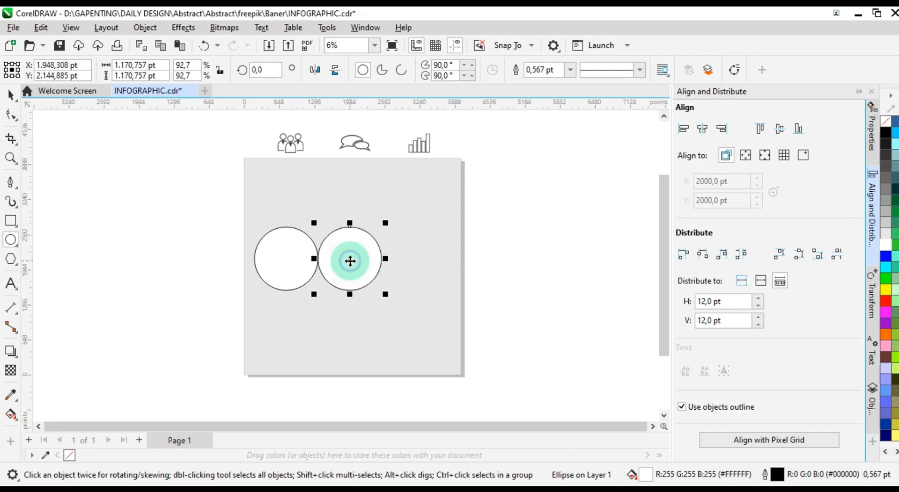
{"action": "key", "text": "ctrl+r"}
Set the default fill for new objects to none
{"action": "left_click", "coordinate": [11, 95]}
{"action": "left_click", "coordinate": [92, 170]}
{"action": "left_click", "coordinate": [11, 220]}
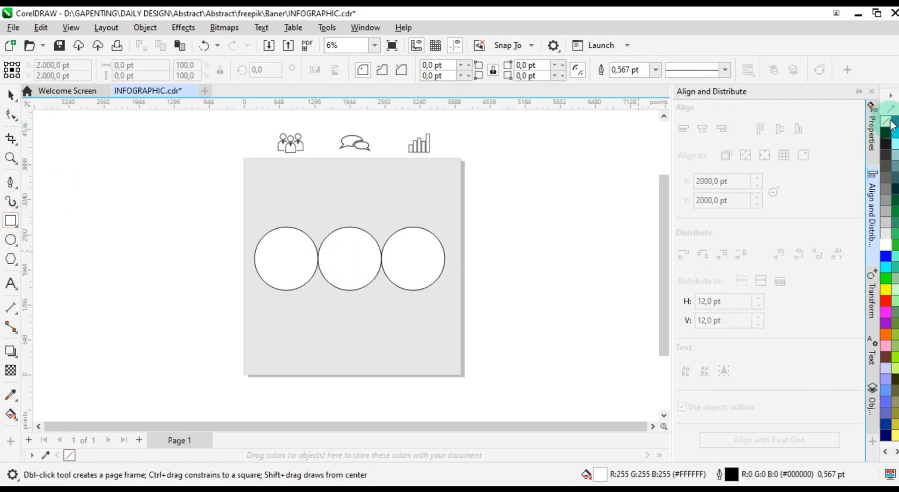
{"action": "left_click", "coordinate": [11, 95]}
{"action": "left_click", "coordinate": [10, 239]}
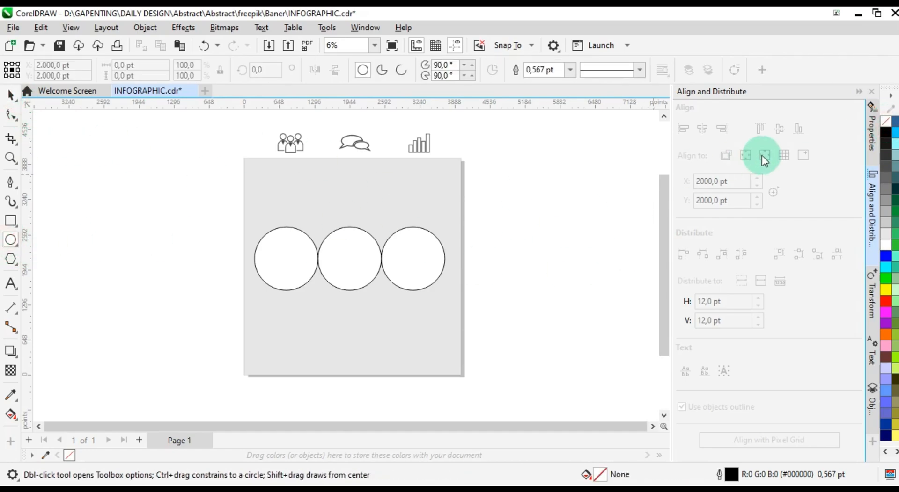
{"action": "left_click", "coordinate": [11, 96]}
{"action": "left_click", "coordinate": [134, 237]}
Remove the fill from all three circles
{"action": "left_click", "coordinate": [302, 277]}
{"action": "left_click", "coordinate": [355, 271], "text": "shift"}
{"action": "left_click", "coordinate": [418, 264], "text": "shift"}
{"action": "left_click", "coordinate": [887, 122]}
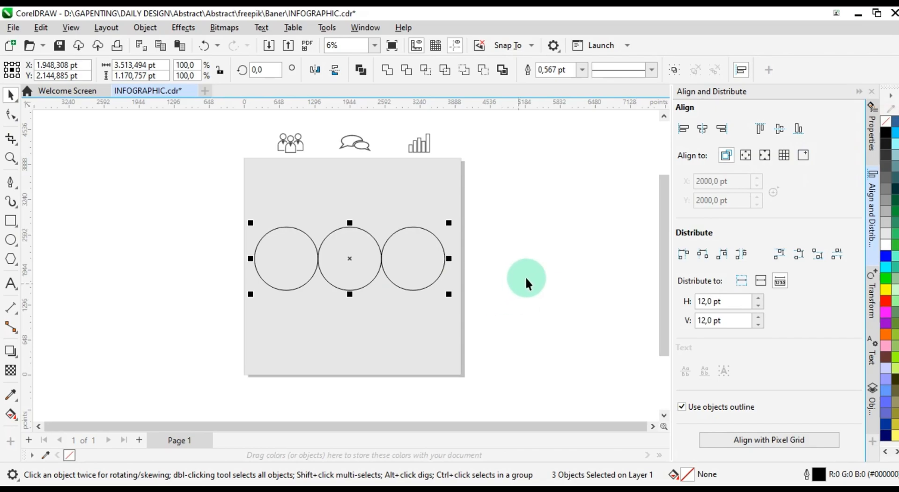
Distribute the three circles horizontally with 12 pt of spacing between them
{"action": "scroll", "coordinate": [298, 255], "scroll_direction": "up", "scroll_amount": 3}
{"action": "left_click", "coordinate": [872, 218]}
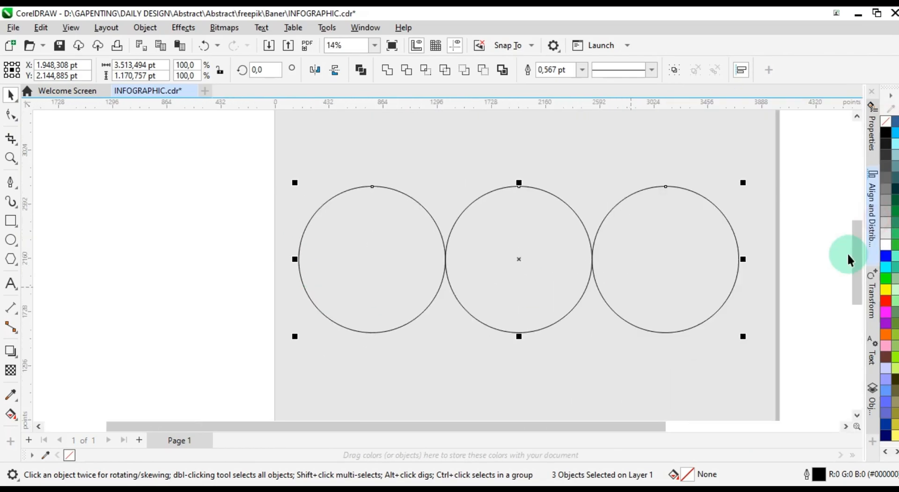
{"action": "left_click", "coordinate": [873, 193]}
{"action": "left_click", "coordinate": [740, 254]}
{"action": "left_click", "coordinate": [10, 97]}
{"action": "left_click", "coordinate": [40, 147]}
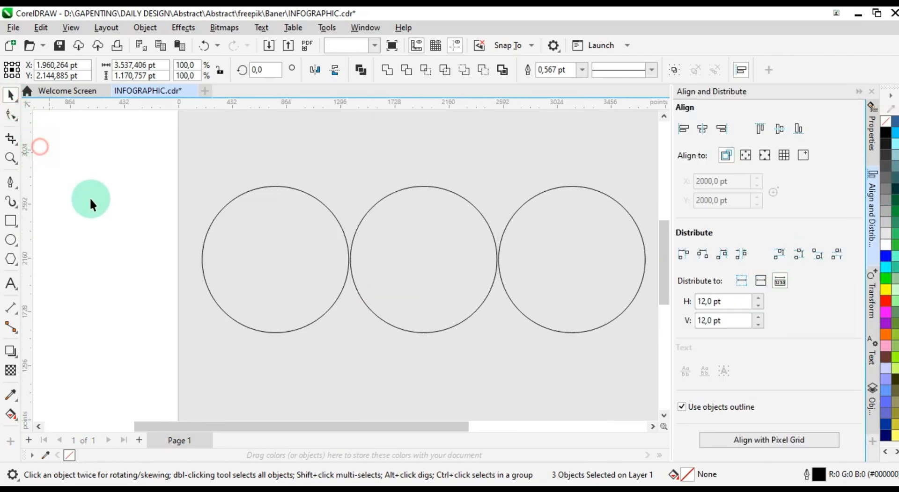
Combine the three circles into a single curve
{"action": "scroll", "coordinate": [133, 247], "scroll_direction": "down", "scroll_amount": 1}
{"action": "left_click", "coordinate": [224, 263]}
{"action": "left_click", "coordinate": [346, 260], "text": "shift"}
{"action": "left_click", "coordinate": [461, 256], "text": "shift"}
{"action": "left_click", "coordinate": [363, 70]}
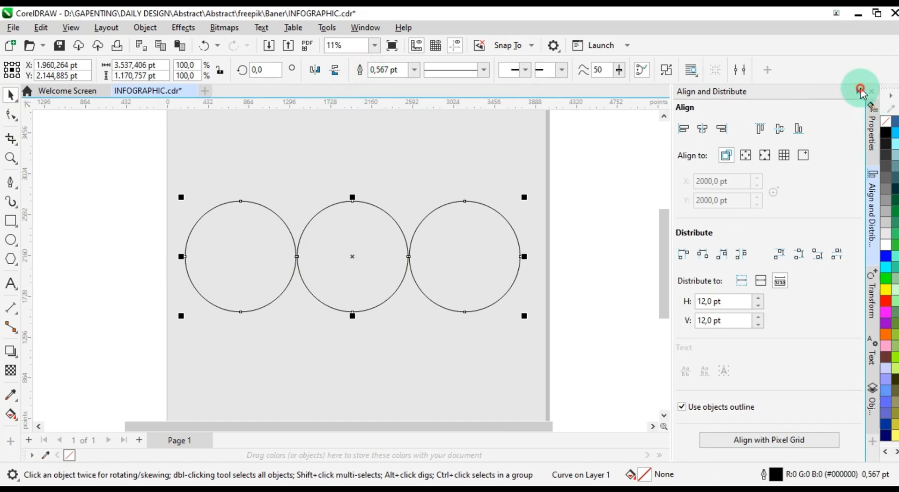
{"action": "left_click", "coordinate": [859, 91]}
Draw a straight horizontal line with the Pen tool through the centres of all three circles, extending past both ends
{"action": "left_click", "coordinate": [10, 182]}
{"action": "left_click", "coordinate": [263, 257]}
{"action": "left_click", "coordinate": [638, 264], "text": "shift"}
{"action": "key", "text": "space"}
Split the combined circles into halves along the horizontal line and delete the cutting line
{"action": "left_click", "coordinate": [548, 235], "text": "shift"}
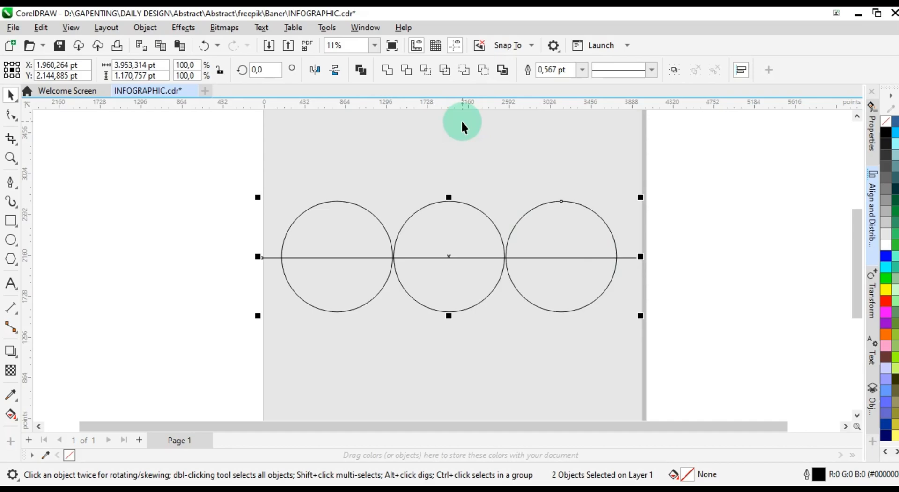
{"action": "left_click", "coordinate": [425, 70]}
{"action": "key", "text": "Escape"}
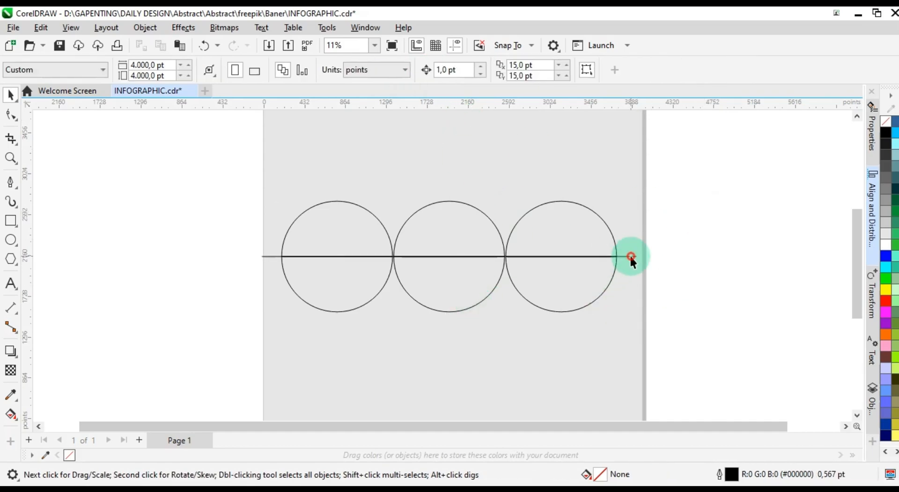
{"action": "left_click_drag", "start_coordinate": [628, 257], "coordinate": [625, 307]}
{"action": "key", "text": "Delete"}
Break the split curve apart and delete the upper halves of the outer circles and the lower half of the middle one
{"action": "right_click", "coordinate": [598, 247]}
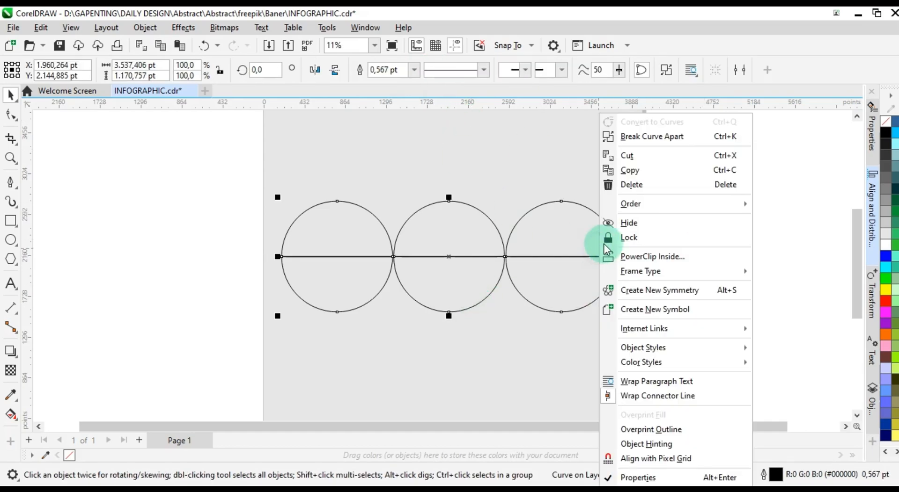
{"action": "left_click", "coordinate": [653, 137]}
{"action": "left_click", "coordinate": [512, 198]}
{"action": "left_click_drag", "start_coordinate": [461, 281], "coordinate": [468, 335]}
{"action": "key", "text": "Delete"}
{"action": "left_click", "coordinate": [603, 219]}
{"action": "key", "text": "Delete"}
{"action": "scroll", "coordinate": [582, 269], "scroll_direction": "down", "scroll_amount": 1}
Draw a vertical line about 552 pt long with the Pen tool, crossing the lowest point of the left half circle
{"action": "left_click", "coordinate": [10, 239]}
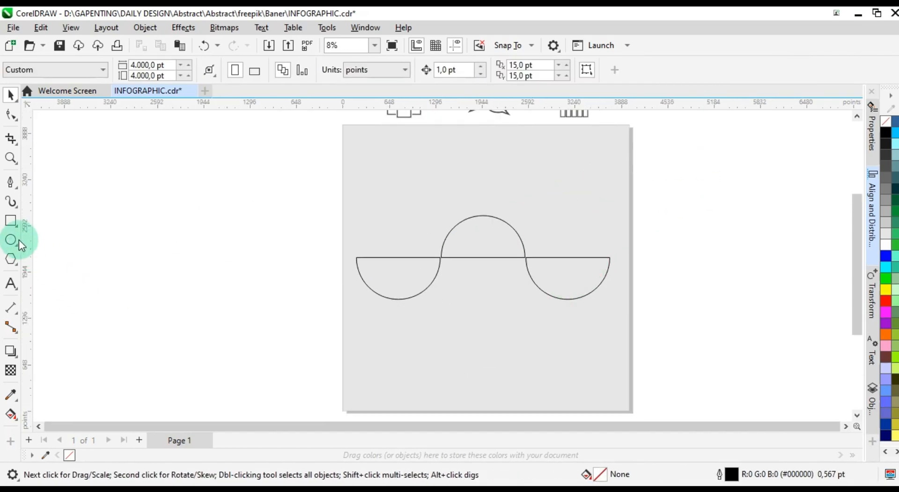
{"action": "left_click", "coordinate": [9, 181]}
{"action": "scroll", "coordinate": [395, 302], "scroll_direction": "up", "scroll_amount": 1}
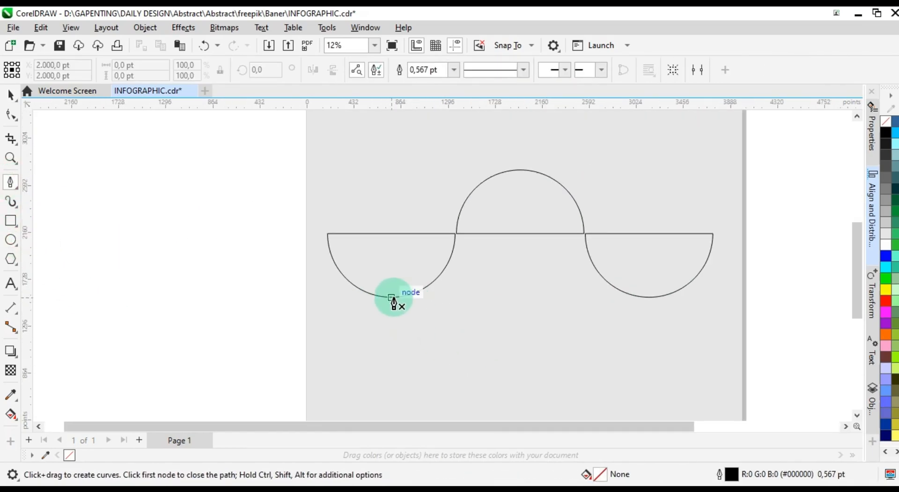
{"action": "left_click", "coordinate": [392, 298]}
{"action": "left_click_drag", "start_coordinate": [393, 299], "coordinate": [386, 374]}
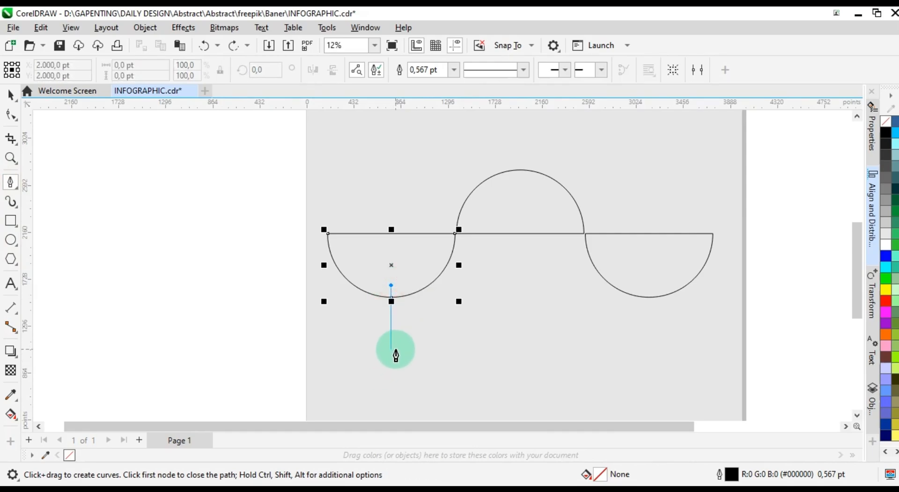
{"action": "left_click", "coordinate": [391, 349]}
{"action": "key", "text": "space"}
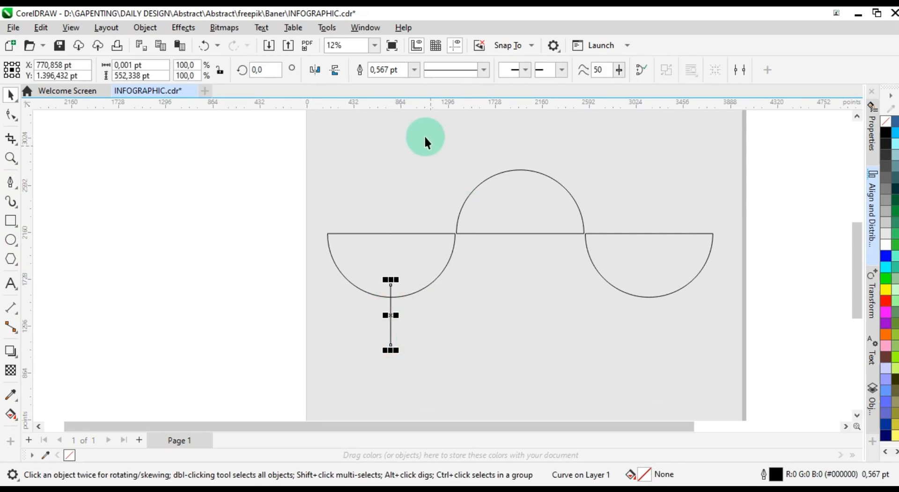
Set the vertical line's outline width to 36 pt with round line caps
{"action": "left_click", "coordinate": [389, 219]}
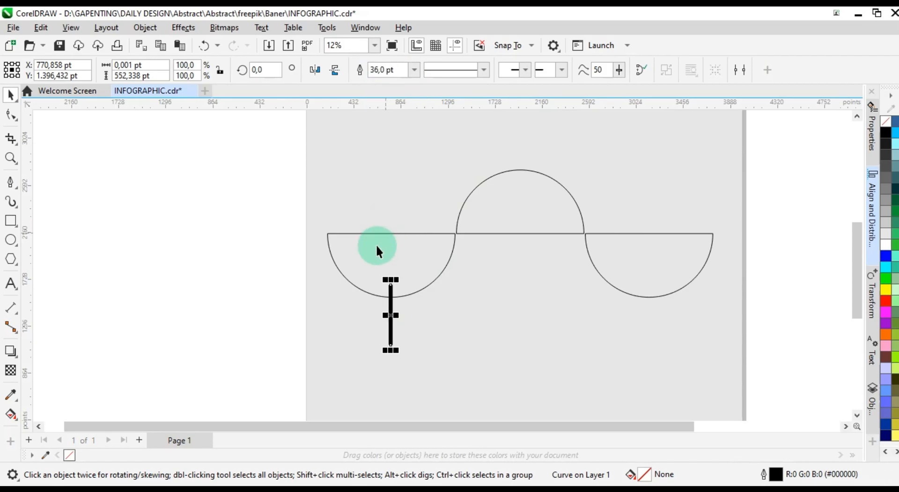
{"action": "left_click", "coordinate": [873, 158]}
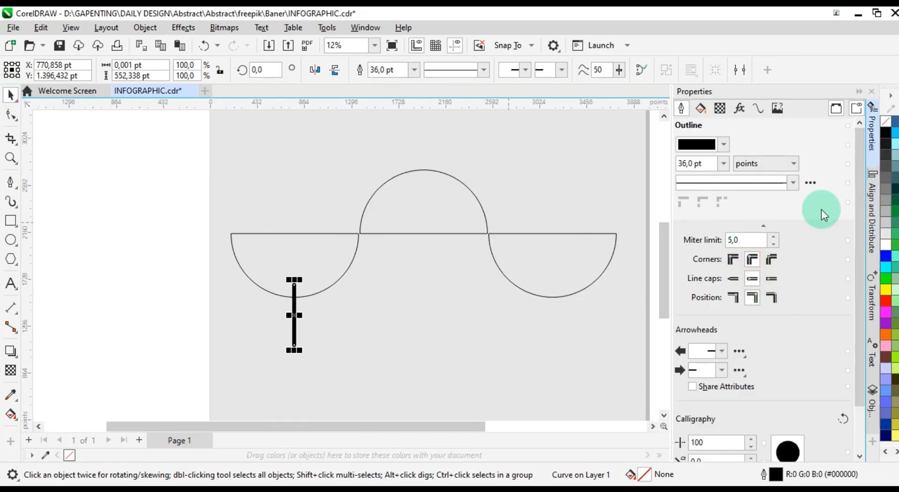
{"action": "left_click", "coordinate": [859, 93]}
Draw a circle about 176 pt in diameter at the line's lower end and centre it horizontally on the line
{"action": "left_click", "coordinate": [10, 241]}
{"action": "scroll", "coordinate": [403, 330], "scroll_direction": "up", "scroll_amount": 2}
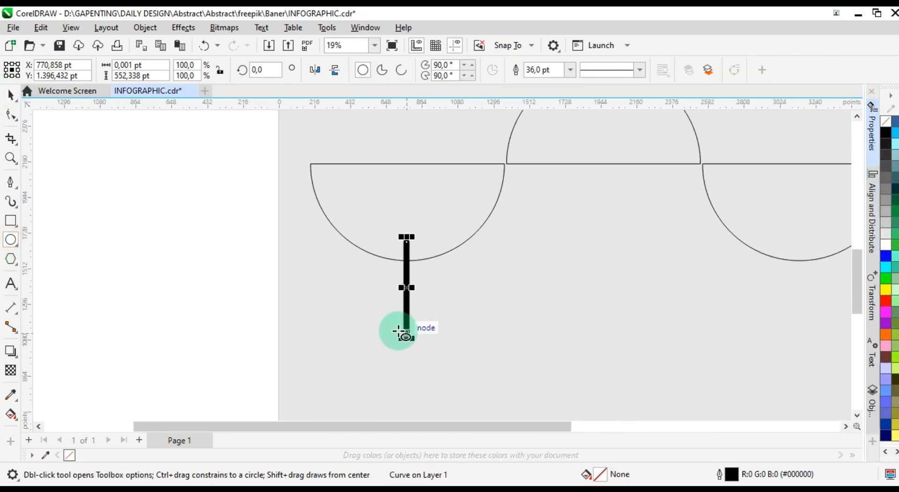
{"action": "left_click_drag", "start_coordinate": [403, 330], "coordinate": [420, 355]}
{"action": "key", "text": "space"}
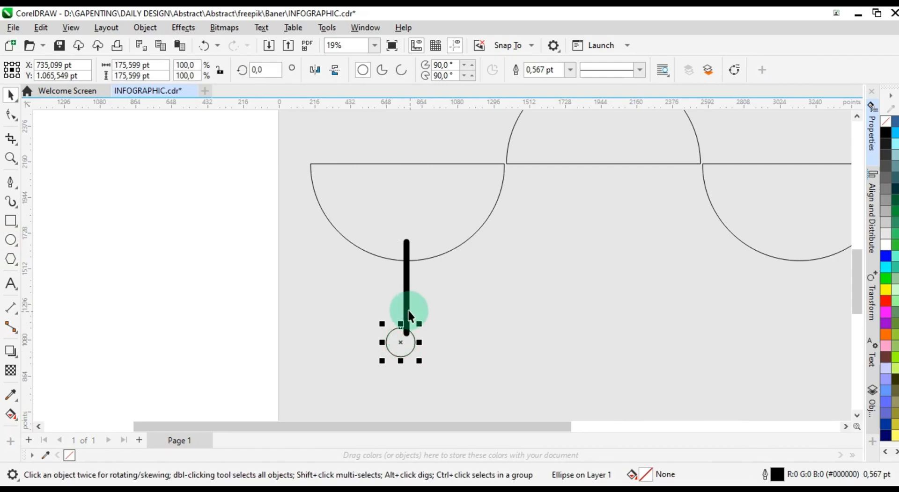
{"action": "left_click", "coordinate": [406, 309], "text": "shift"}
{"action": "scroll", "coordinate": [398, 337], "scroll_direction": "down", "scroll_amount": 2}
{"action": "left_click", "coordinate": [305, 344]}
Centre the small circle and the vertical line horizontally on the left half circle
{"action": "scroll", "coordinate": [314, 343], "scroll_direction": "down", "scroll_amount": 1}
{"action": "left_click", "coordinate": [383, 347]}
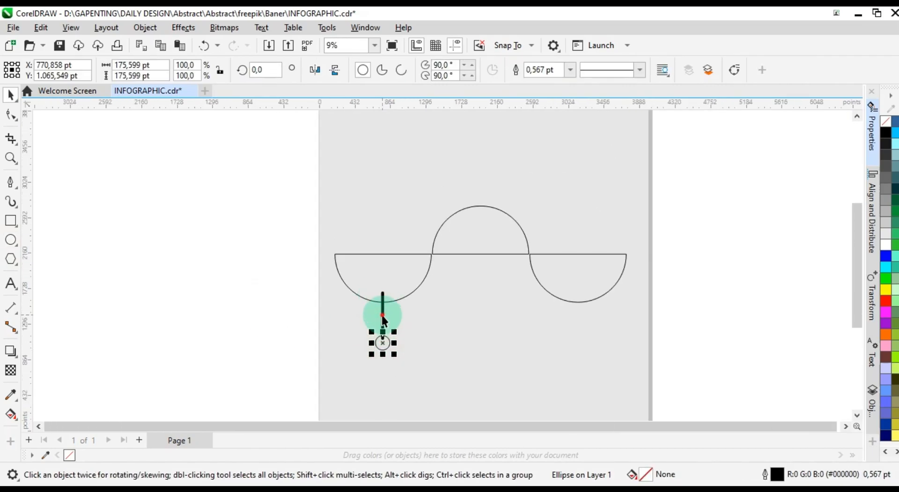
{"action": "left_click", "coordinate": [383, 315], "text": "shift"}
{"action": "left_click", "coordinate": [397, 280], "text": "shift"}
Place three copies of the small circle side by side in a row above the middle half circle
{"action": "left_click", "coordinate": [383, 343]}
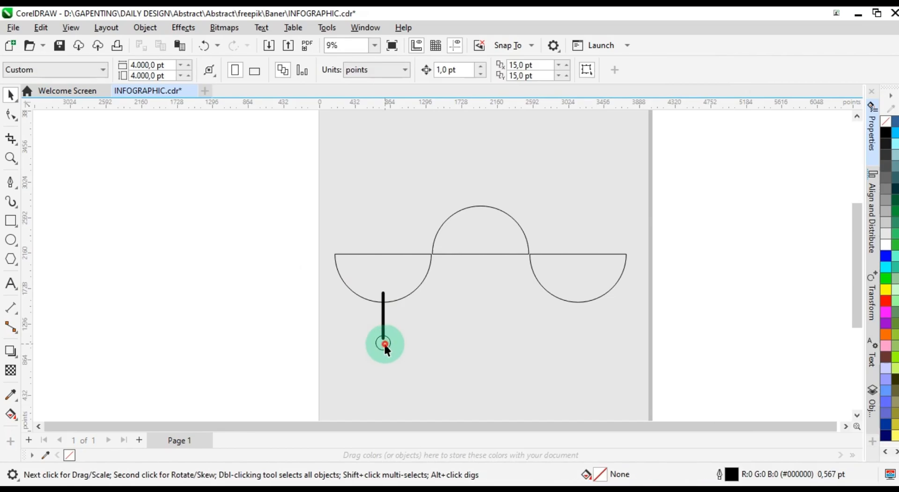
{"action": "left_click", "coordinate": [440, 144]}
{"action": "scroll", "coordinate": [449, 142], "scroll_direction": "up", "scroll_amount": 2}
{"action": "left_click_drag", "start_coordinate": [467, 141], "coordinate": [471, 142]}
{"action": "left_click", "coordinate": [474, 159]}
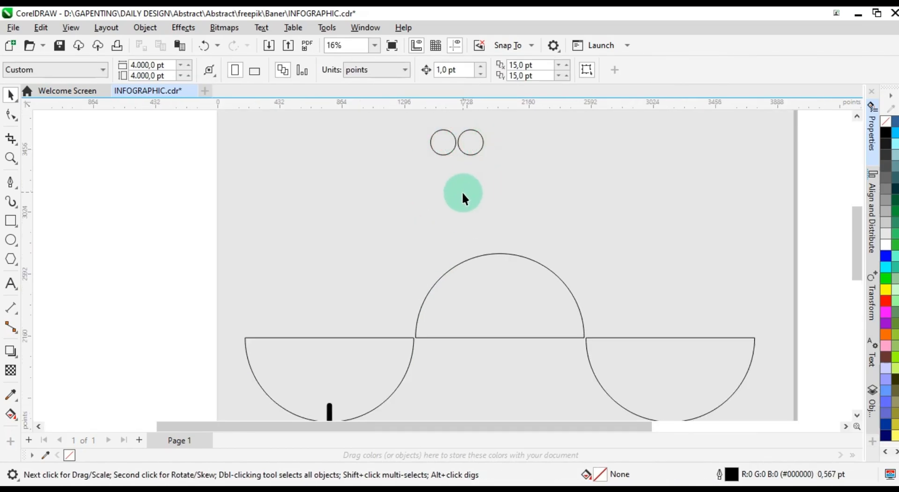
{"action": "key", "text": "ctrl+z"}
{"action": "left_click_drag", "start_coordinate": [471, 141], "coordinate": [475, 145]}
{"action": "scroll", "coordinate": [441, 189], "scroll_direction": "down", "scroll_amount": 4}
{"action": "scroll", "coordinate": [422, 329], "scroll_direction": "down", "scroll_amount": 1}
Convert the thick vertical line's outline to an object
{"action": "scroll", "coordinate": [358, 345], "scroll_direction": "up", "scroll_amount": 3}
{"action": "left_click", "coordinate": [395, 348]}
{"action": "left_click", "coordinate": [398, 314]}
{"action": "key", "text": "ctrl+shift+q"}
{"action": "left_click", "coordinate": [277, 312]}
Weld the converted line and the small circle at its lower end into one pin shape
{"action": "left_click", "coordinate": [396, 348]}
{"action": "left_click", "coordinate": [398, 321], "text": "shift"}
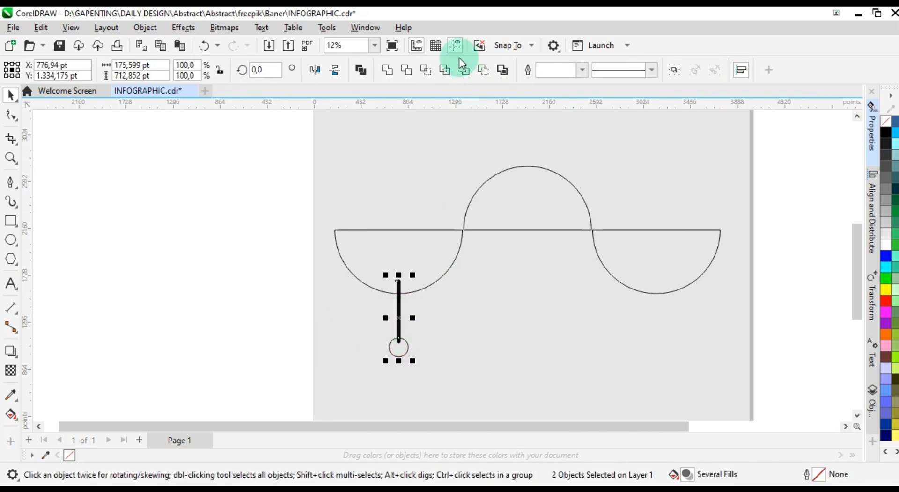
{"action": "left_click", "coordinate": [466, 66]}
Copy the pin to the middle and right half circles and extend the middle pin's stem up into its half circle
{"action": "left_click_drag", "start_coordinate": [401, 319], "coordinate": [660, 306]}
{"action": "left_click", "coordinate": [528, 314]}
{"action": "left_click", "coordinate": [11, 115]}
{"action": "left_click_drag", "start_coordinate": [527, 306], "coordinate": [526, 217]}
{"action": "key", "text": "space"}
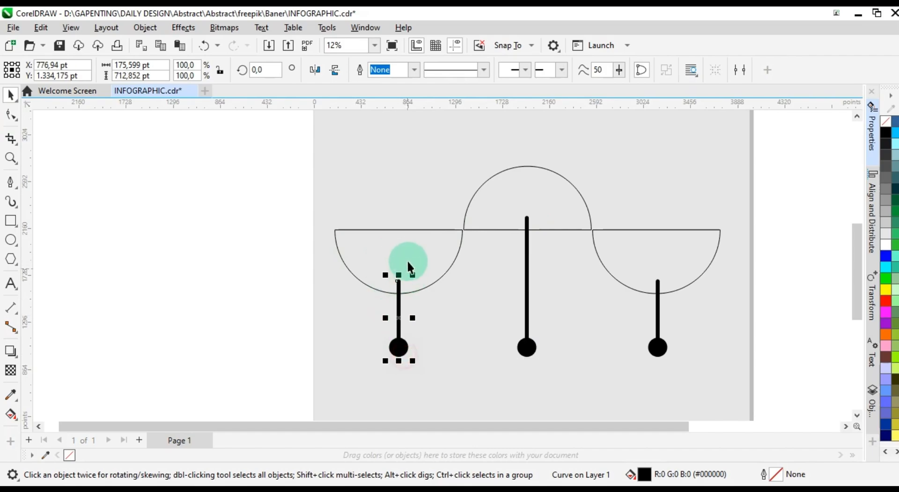
Weld each of the three pins to its own half circle
{"action": "left_click", "coordinate": [407, 269], "text": "shift"}
{"action": "left_click", "coordinate": [387, 71]}
{"action": "left_click", "coordinate": [520, 341]}
{"action": "left_click", "coordinate": [538, 192], "text": "shift"}
{"action": "left_click", "coordinate": [389, 74]}
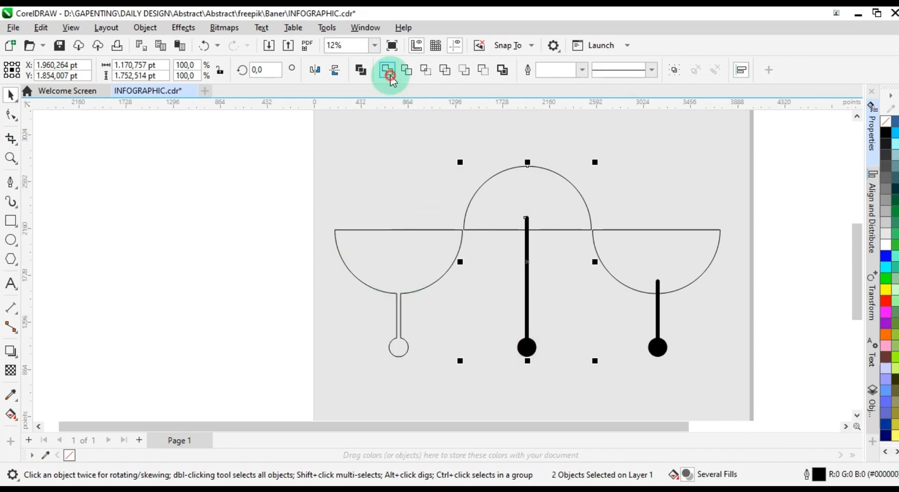
{"action": "left_click", "coordinate": [657, 344]}
{"action": "left_click", "coordinate": [675, 251], "text": "shift"}
{"action": "left_click", "coordinate": [388, 73]}
{"action": "left_click", "coordinate": [139, 272]}
Fill the left shape orange-red, the middle shape yellow and the right shape pale blue (#99CCCC)
{"action": "left_click", "coordinate": [398, 272]}
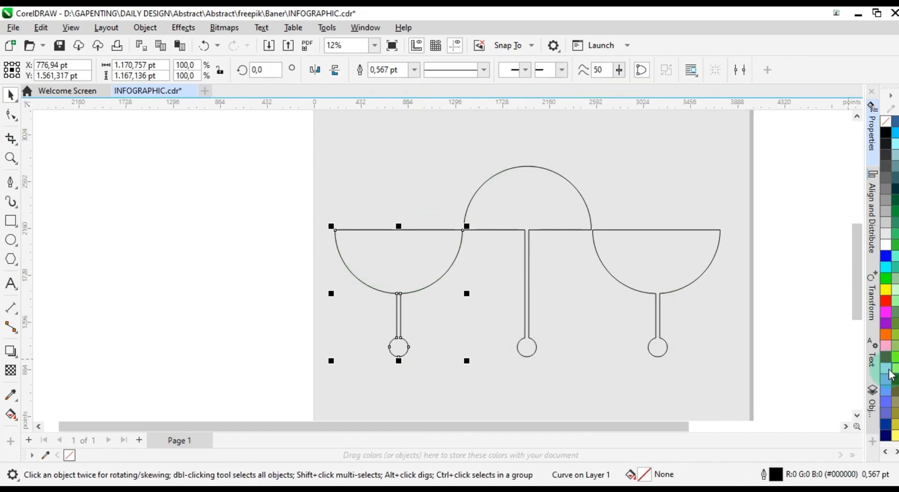
{"action": "scroll", "coordinate": [894, 387], "scroll_direction": "down", "scroll_amount": 3}
{"action": "left_click", "coordinate": [890, 260]}
{"action": "left_click", "coordinate": [553, 214]}
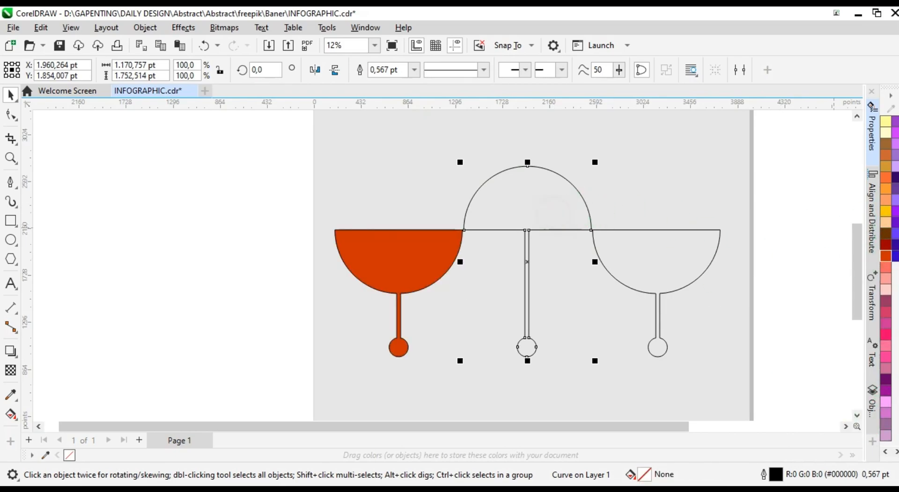
{"action": "left_click", "coordinate": [883, 214]}
{"action": "left_click", "coordinate": [669, 237]}
{"action": "scroll", "coordinate": [888, 210], "scroll_direction": "up", "scroll_amount": 3}
{"action": "left_click", "coordinate": [895, 156]}
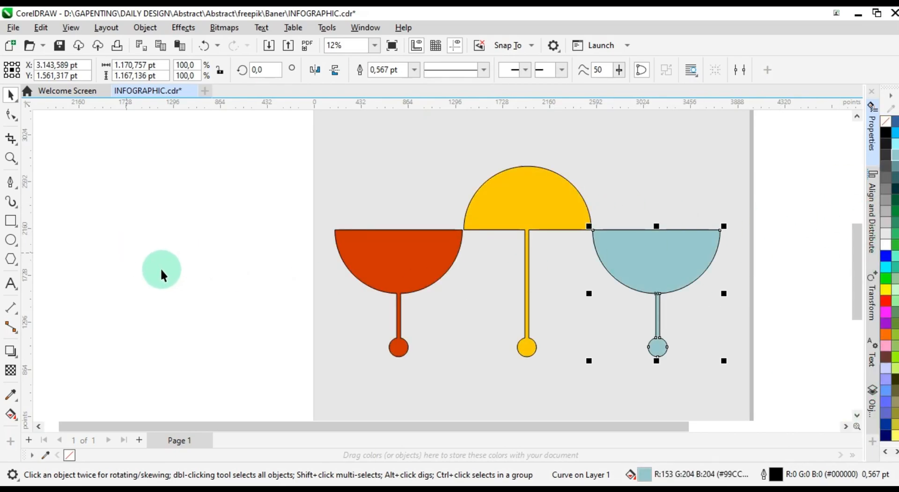
{"action": "left_click", "coordinate": [182, 277]}
Sample the orange-red, yellow and pale blue of the three shapes into the document palette
{"action": "scroll", "coordinate": [182, 278], "scroll_direction": "down", "scroll_amount": 2}
{"action": "scroll", "coordinate": [182, 280], "scroll_direction": "down", "scroll_amount": 1}
{"action": "left_click", "coordinate": [381, 150]}
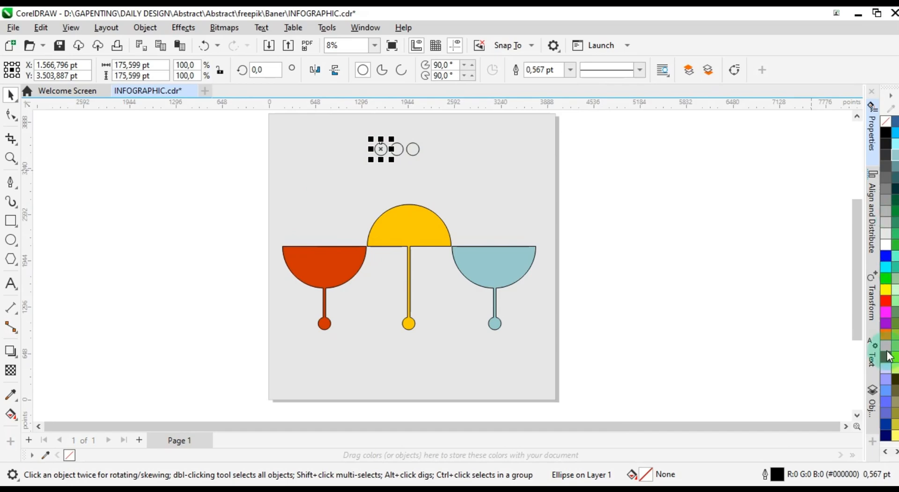
{"action": "left_click", "coordinate": [46, 456]}
{"action": "left_click", "coordinate": [347, 262]}
{"action": "left_click", "coordinate": [46, 455]}
{"action": "left_click", "coordinate": [417, 222]}
{"action": "left_click", "coordinate": [495, 264]}
Fill the three small circles above the shapes with the sampled orange-red, yellow and pale blue, in that order
{"action": "left_click", "coordinate": [80, 456]}
{"action": "left_click", "coordinate": [398, 148]}
{"action": "left_click", "coordinate": [91, 456]}
{"action": "left_click", "coordinate": [411, 150]}
{"action": "left_click", "coordinate": [103, 456]}
Group the three small coloured circles and remove their outlines
{"action": "left_click_drag", "start_coordinate": [269, 132], "coordinate": [420, 149]}
{"action": "key", "text": "ctrl+g"}
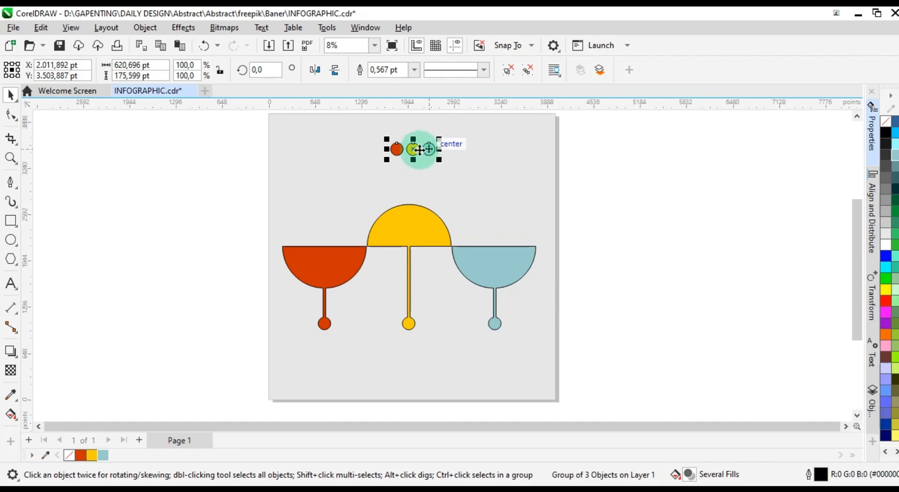
{"action": "left_click", "coordinate": [461, 186]}
{"action": "left_click", "coordinate": [396, 153]}
{"action": "right_click", "coordinate": [69, 455]}
{"action": "left_click", "coordinate": [356, 313]}
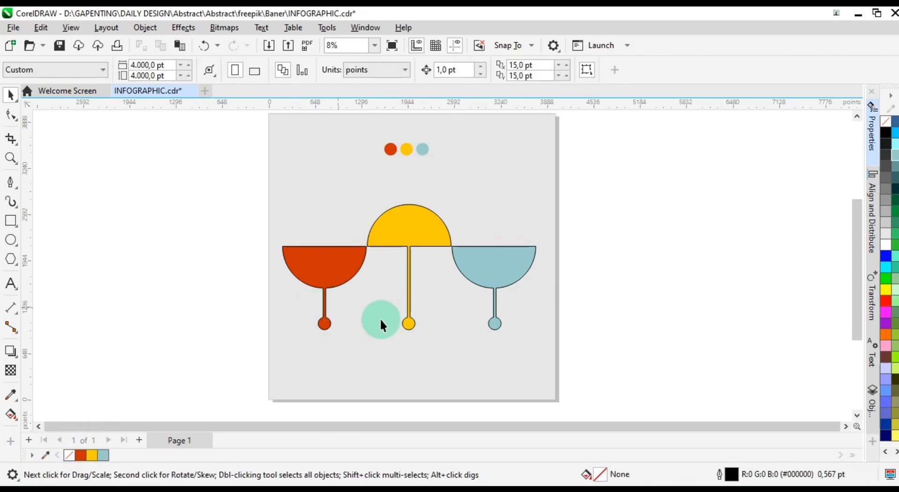
Remove the outlines from the large orange-red, yellow and pale blue shapes
{"action": "left_click", "coordinate": [349, 285]}
{"action": "left_click", "coordinate": [408, 229], "text": "shift"}
{"action": "left_click", "coordinate": [500, 260], "text": "shift"}
{"action": "right_click", "coordinate": [69, 455]}
{"action": "left_click", "coordinate": [122, 335]}
Create two concentric circles centred on the flat edge of the orange-red shape, the outer about 969 pt in diameter
{"action": "left_click", "coordinate": [10, 240]}
{"action": "scroll", "coordinate": [281, 220], "scroll_direction": "up", "scroll_amount": 1}
{"action": "mouse_move", "coordinate": [295, 229]}
{"action": "left_mouse_down"}
{"action": "mouse_move", "coordinate": [345, 283]}
{"action": "mouse_move", "coordinate": [371, 290]}
{"action": "mouse_move", "coordinate": [379, 312]}
{"action": "left_mouse_up"}
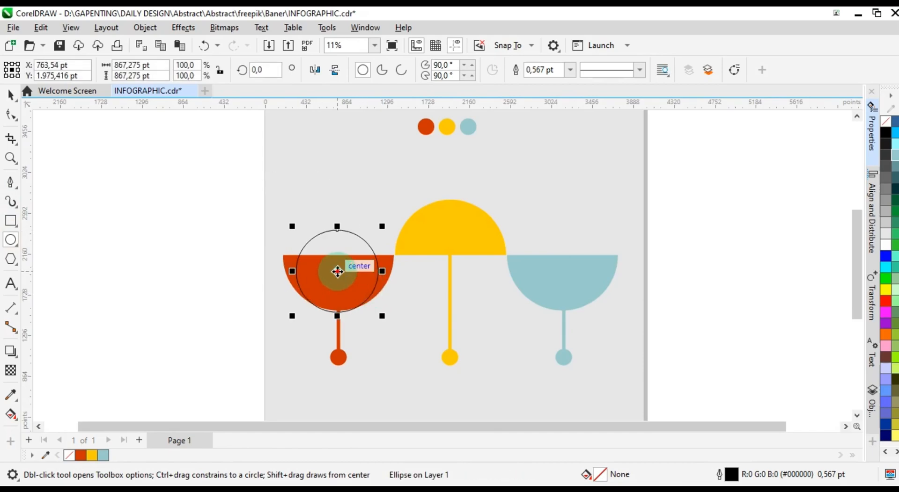
{"action": "key", "text": "space"}
{"action": "left_click_drag", "start_coordinate": [338, 257], "coordinate": [339, 257]}
{"action": "mouse_move", "coordinate": [381, 301]}
{"action": "left_mouse_down"}
{"action": "mouse_move", "coordinate": [392, 304]}
{"action": "mouse_move", "coordinate": [377, 307]}
{"action": "left_mouse_up"}
{"action": "scroll", "coordinate": [401, 302], "scroll_direction": "up", "scroll_amount": 2}
{"action": "left_click", "coordinate": [115, 238]}
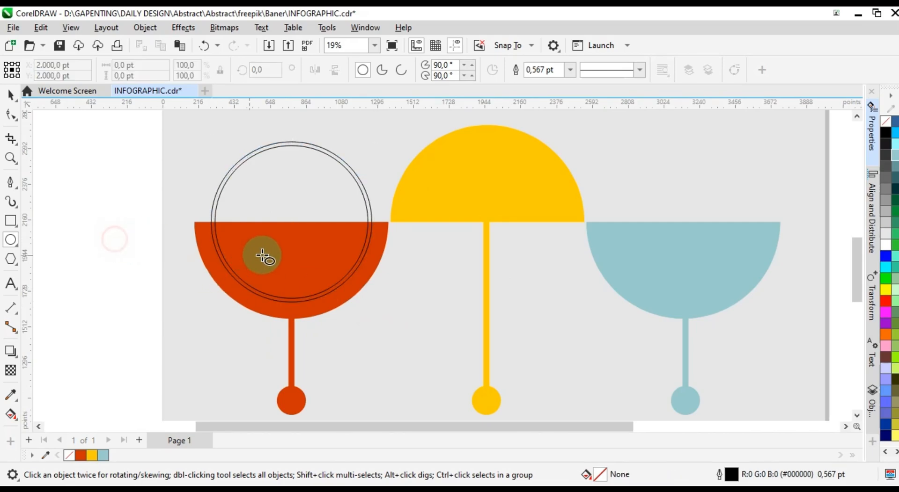
{"action": "left_click", "coordinate": [10, 95]}
{"action": "left_click", "coordinate": [218, 187]}
{"action": "left_click", "coordinate": [10, 415]}
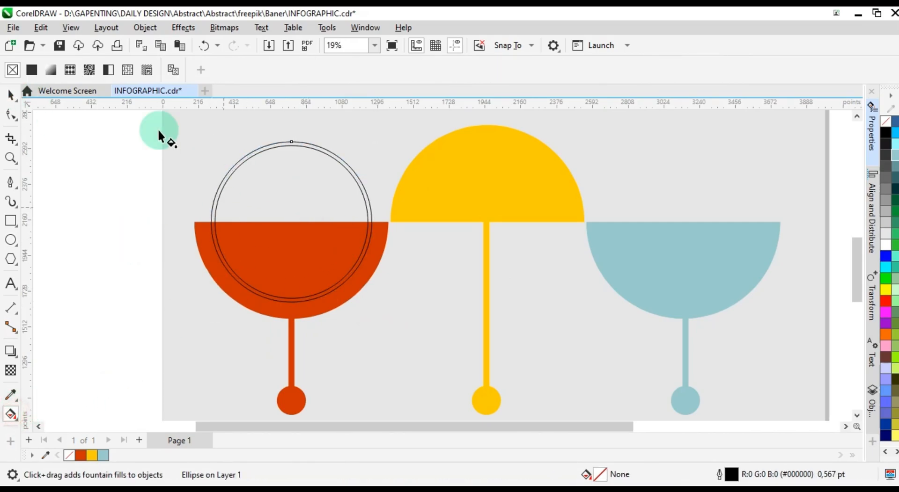
{"action": "left_click", "coordinate": [51, 70]}
{"action": "left_click", "coordinate": [90, 73]}
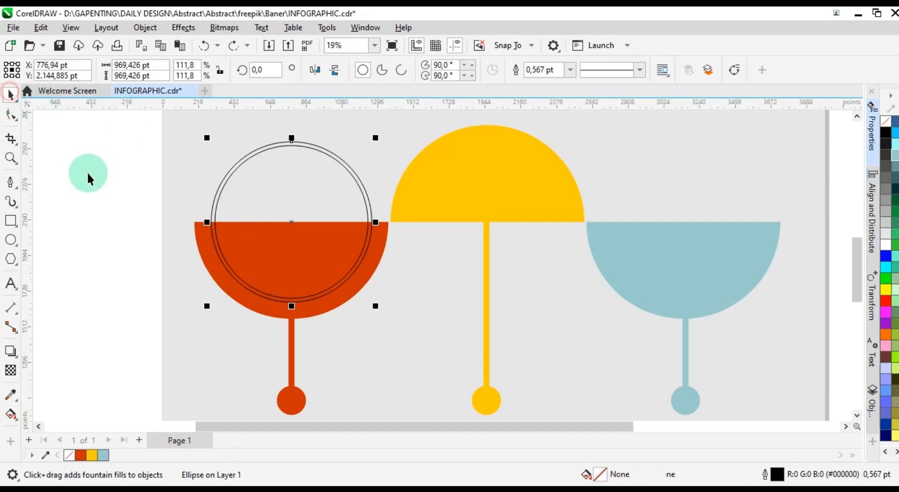
{"action": "left_click_drag", "start_coordinate": [304, 232], "coordinate": [387, 276]}
{"action": "key", "text": "ctrl+z"}
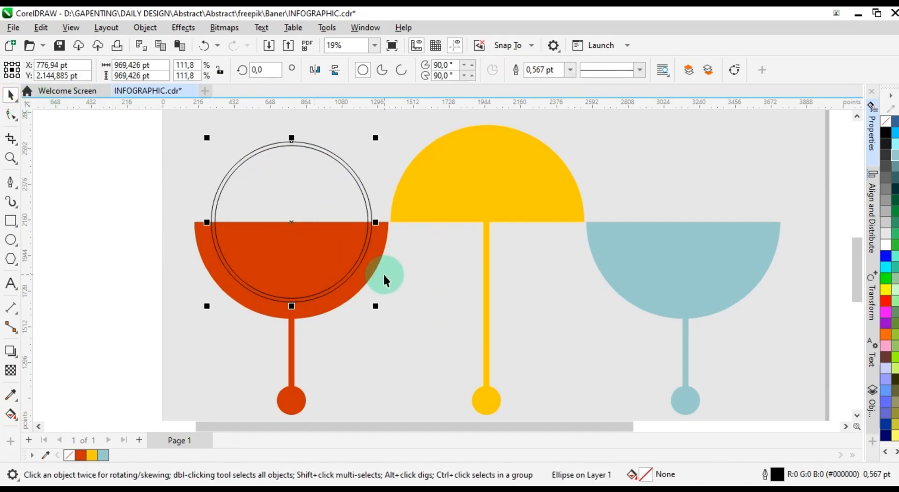
Give the inner circle of the badge a diagonal linear fountain fill from light grey at upper left to white at lower right
{"action": "left_click", "coordinate": [300, 285]}
{"action": "left_click", "coordinate": [51, 70]}
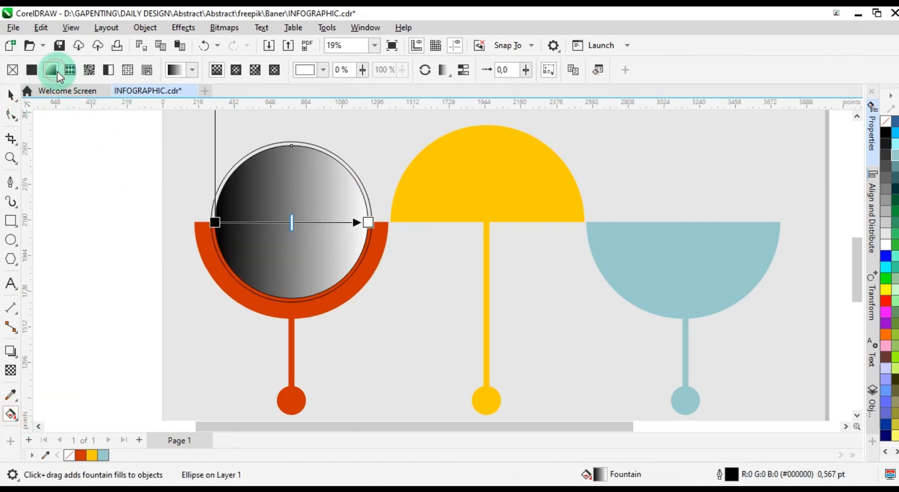
{"action": "left_click_drag", "start_coordinate": [217, 222], "coordinate": [243, 163]}
{"action": "left_click_drag", "start_coordinate": [368, 222], "coordinate": [340, 278]}
{"action": "left_click", "coordinate": [243, 163]}
{"action": "left_click", "coordinate": [885, 245]}
{"action": "left_click", "coordinate": [11, 96]}
{"action": "left_click", "coordinate": [73, 174]}
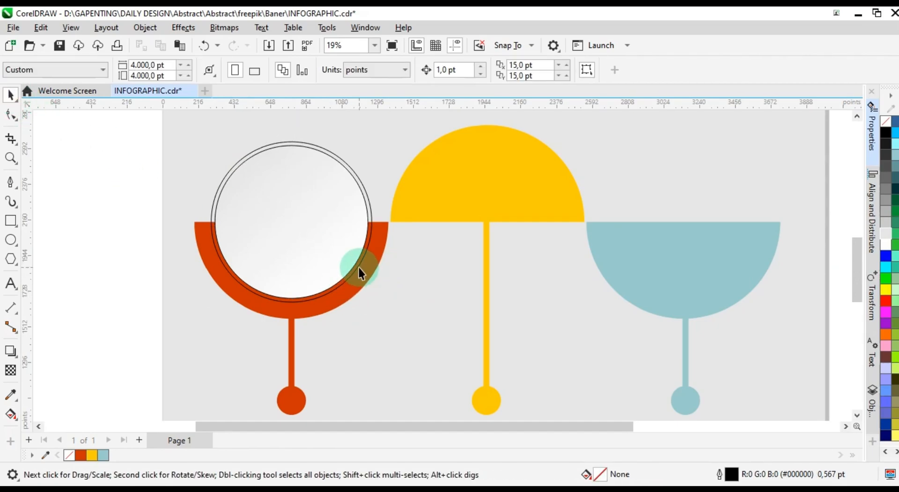
Give the outer circle of the badge a diagonal linear fountain fill from white at upper left to light grey at lower right
{"action": "left_click", "coordinate": [358, 267]}
{"action": "left_click", "coordinate": [11, 414]}
{"action": "left_click", "coordinate": [49, 70]}
{"action": "left_click", "coordinate": [287, 252]}
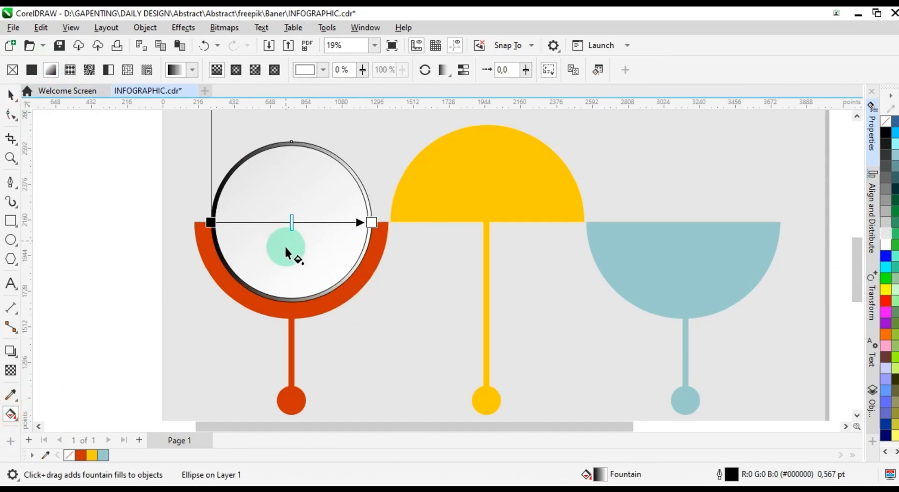
{"action": "left_click_drag", "start_coordinate": [211, 223], "coordinate": [238, 162]}
{"action": "left_click_drag", "start_coordinate": [371, 223], "coordinate": [348, 277]}
{"action": "left_click_drag", "start_coordinate": [238, 162], "coordinate": [216, 138]}
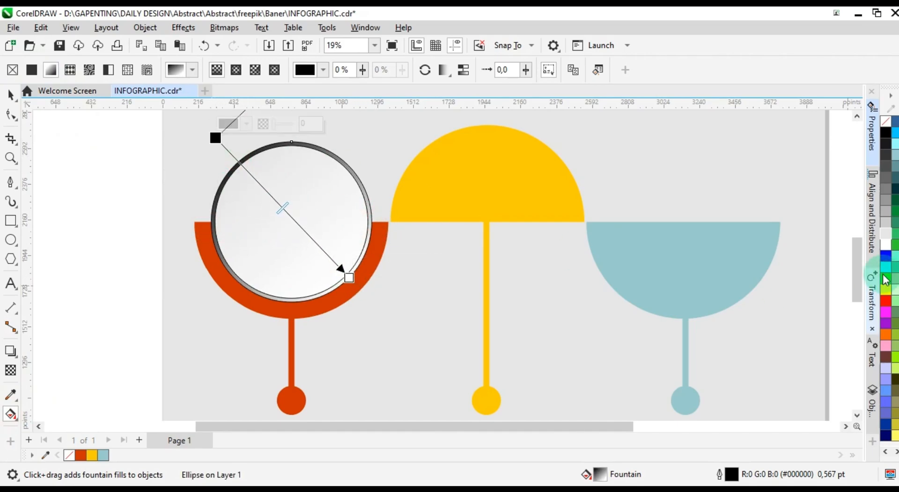
{"action": "left_click", "coordinate": [885, 244]}
{"action": "left_click", "coordinate": [348, 278]}
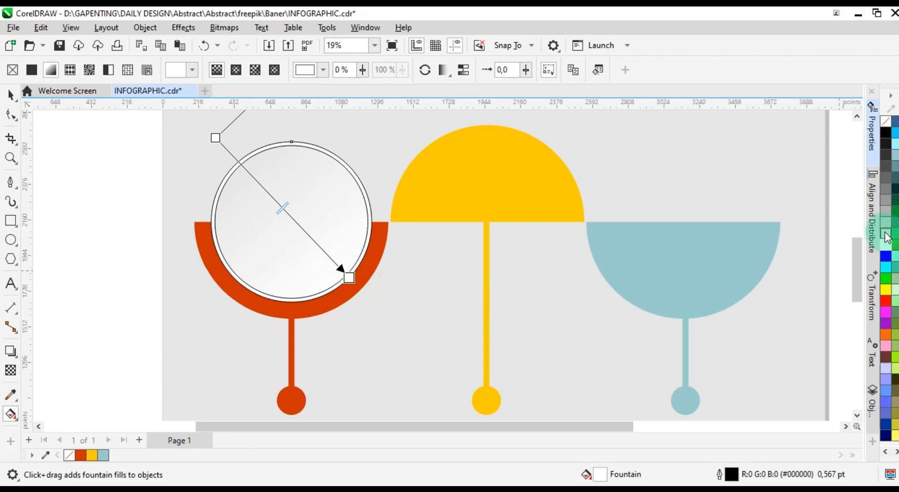
{"action": "left_click_drag", "start_coordinate": [359, 273], "coordinate": [361, 281]}
{"action": "left_click", "coordinate": [11, 95]}
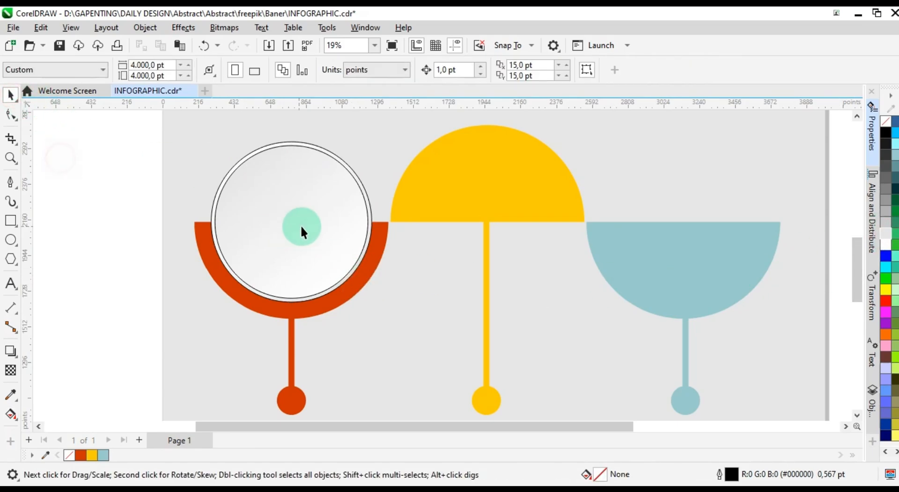
Group the two badge circles and place copies of the group over the yellow and pale blue half circles
{"action": "scroll", "coordinate": [300, 224], "scroll_direction": "down", "scroll_amount": 1}
{"action": "scroll", "coordinate": [235, 181], "scroll_direction": "up", "scroll_amount": 1}
{"action": "scroll", "coordinate": [235, 180], "scroll_direction": "down", "scroll_amount": 2}
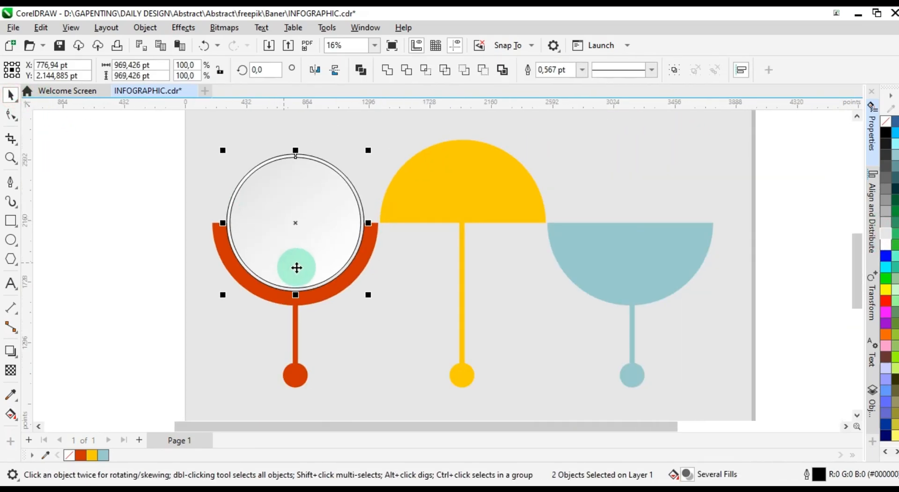
{"action": "key", "text": "ctrl+g"}
{"action": "left_click_drag", "start_coordinate": [302, 244], "coordinate": [550, 237]}
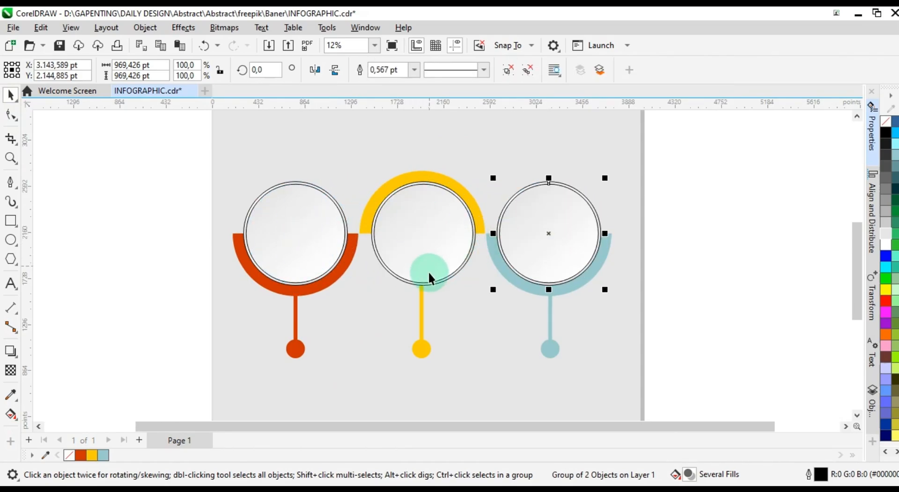
Centre the middle badge horizontally on the yellow half circle
{"action": "key", "text": "g"}
{"action": "left_click", "coordinate": [190, 206]}
{"action": "key", "text": "space"}
{"action": "left_click", "coordinate": [431, 234]}
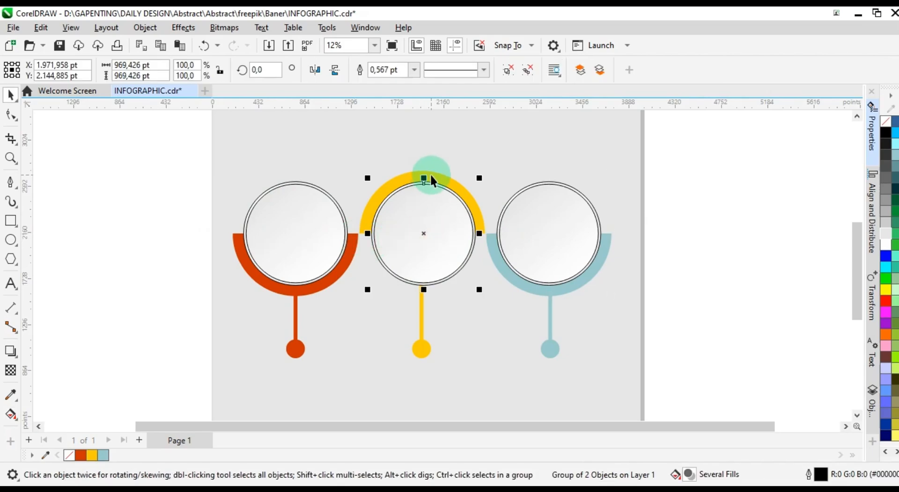
{"action": "left_click", "coordinate": [430, 173], "text": "shift"}
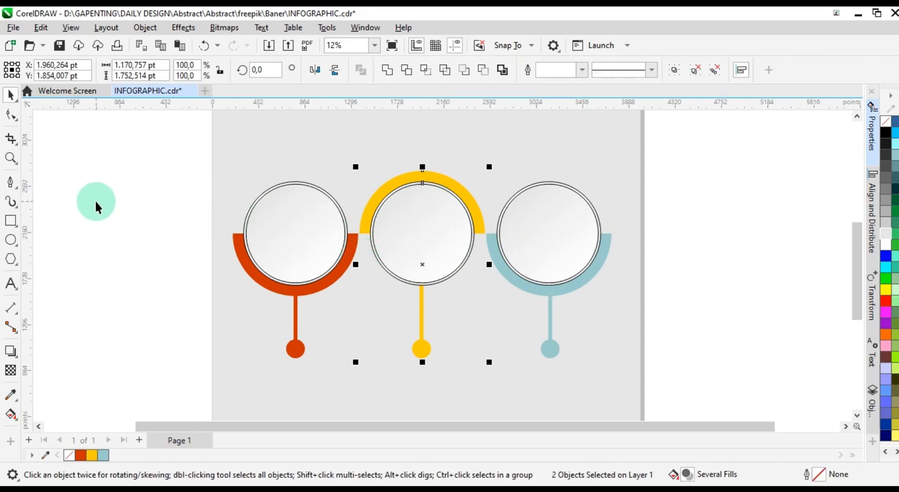
Add a drop shadow falling toward the lower right to each of the three badges
{"action": "left_click", "coordinate": [301, 237]}
{"action": "left_click", "coordinate": [423, 234], "text": "shift"}
{"action": "left_click", "coordinate": [556, 227], "text": "shift"}
{"action": "left_click", "coordinate": [122, 209]}
{"action": "left_click", "coordinate": [323, 251]}
{"action": "left_click", "coordinate": [11, 352]}
{"action": "left_click_drag", "start_coordinate": [296, 234], "coordinate": [349, 300]}
{"action": "left_click_drag", "start_coordinate": [422, 234], "coordinate": [469, 295]}
{"action": "left_click_drag", "start_coordinate": [549, 234], "coordinate": [605, 291]}
{"action": "left_click", "coordinate": [11, 94]}
{"action": "left_click", "coordinate": [104, 181]}
Remove the outlines from all three badges
{"action": "scroll", "coordinate": [275, 275], "scroll_direction": "down", "scroll_amount": 1}
{"action": "left_click", "coordinate": [283, 267]}
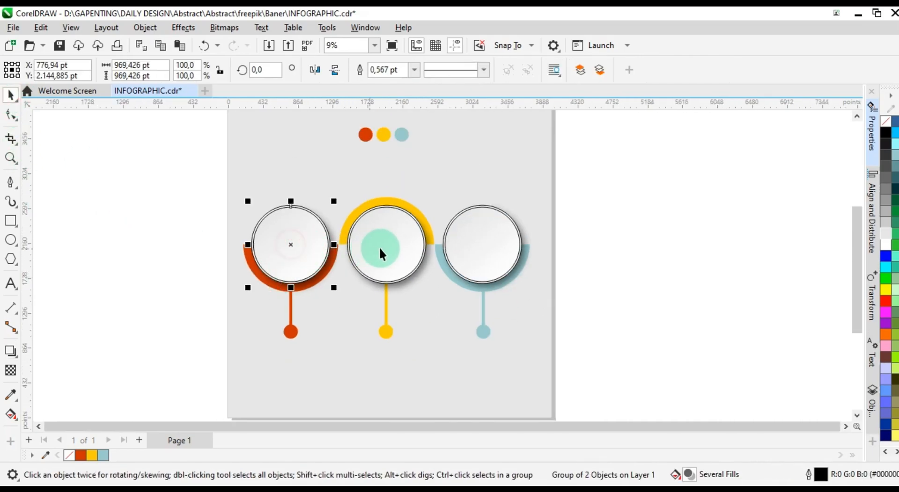
{"action": "left_click", "coordinate": [380, 247], "text": "shift"}
{"action": "left_click", "coordinate": [492, 251], "text": "shift"}
{"action": "right_click", "coordinate": [66, 455]}
{"action": "left_click", "coordinate": [104, 331]}
{"action": "scroll", "coordinate": [285, 304], "scroll_direction": "down", "scroll_amount": 1}
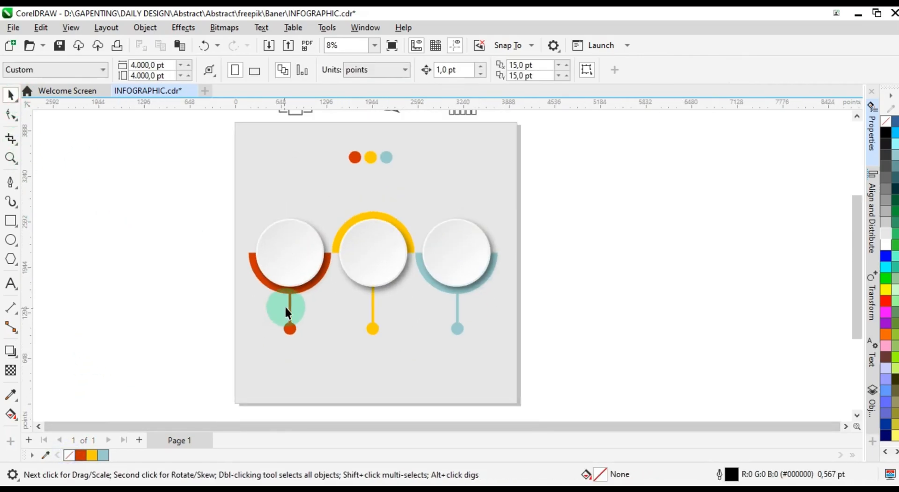
Move the people, speech-bubble and bar-chart icons onto the three badges and place them above the badges in the stacking order
{"action": "left_click", "coordinate": [856, 117]}
{"action": "left_click", "coordinate": [298, 136]}
{"action": "left_click_drag", "start_coordinate": [290, 276], "coordinate": [288, 276]}
{"action": "key", "text": "ctrl+z"}
{"action": "left_click", "coordinate": [378, 136], "text": "shift"}
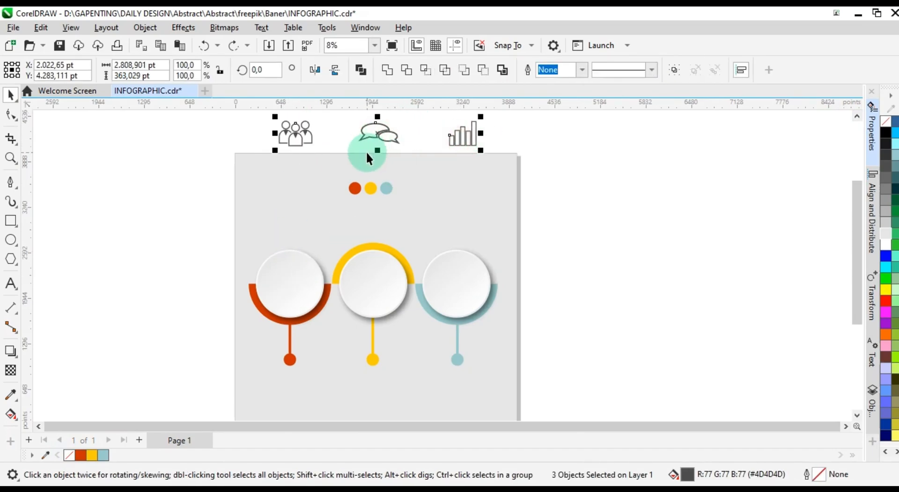
{"action": "left_click_drag", "start_coordinate": [379, 135], "coordinate": [372, 275]}
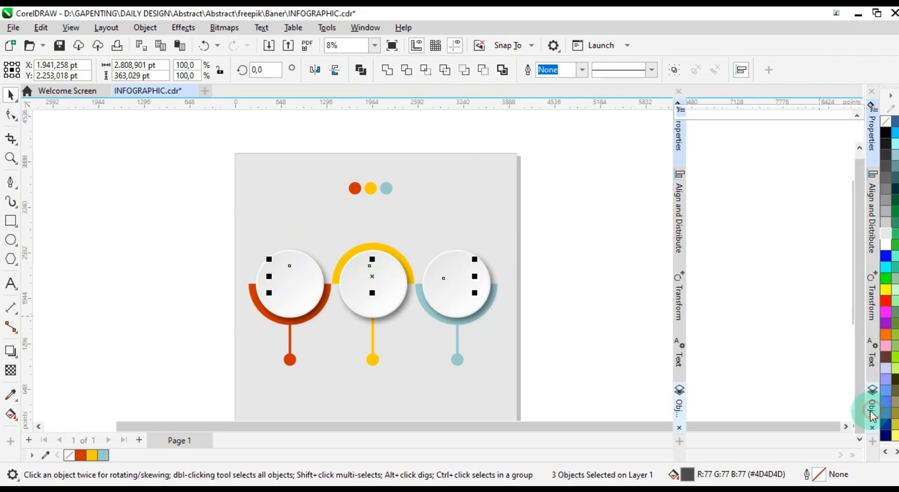
{"action": "left_click", "coordinate": [872, 401]}
{"action": "left_click_drag", "start_coordinate": [739, 353], "coordinate": [738, 195]}
{"action": "left_click", "coordinate": [352, 283]}
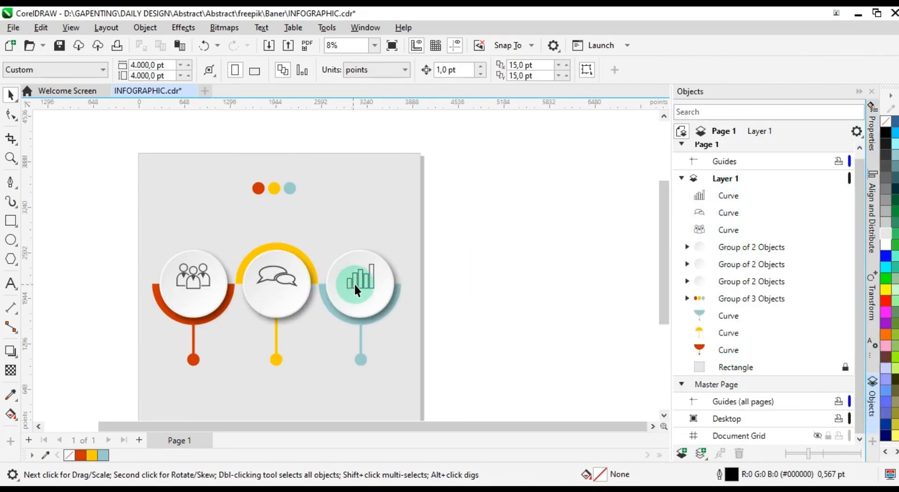
Fill the people icon orange-red, the speech-bubble icon yellow and the bar-chart icon pale blue
{"action": "left_click", "coordinate": [718, 233]}
{"action": "left_click", "coordinate": [81, 455]}
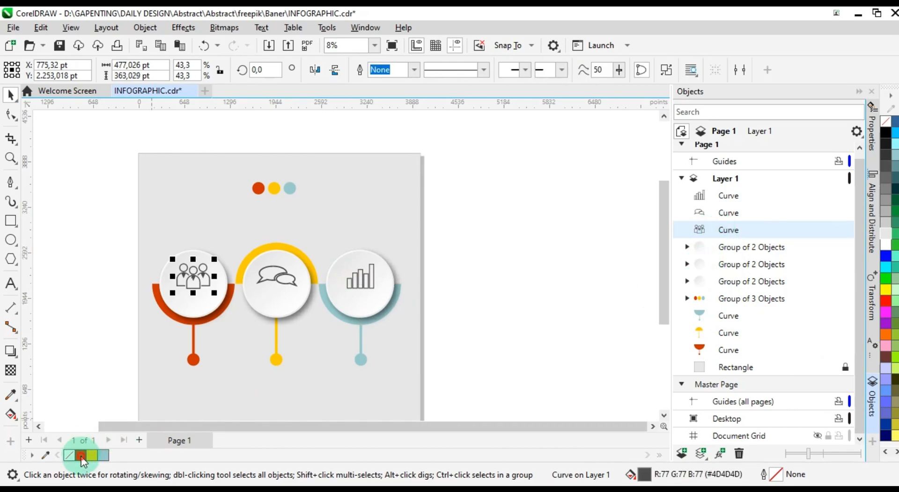
{"action": "left_click", "coordinate": [288, 282]}
{"action": "left_click", "coordinate": [92, 455]}
{"action": "left_click", "coordinate": [361, 276]}
{"action": "left_click", "coordinate": [103, 456]}
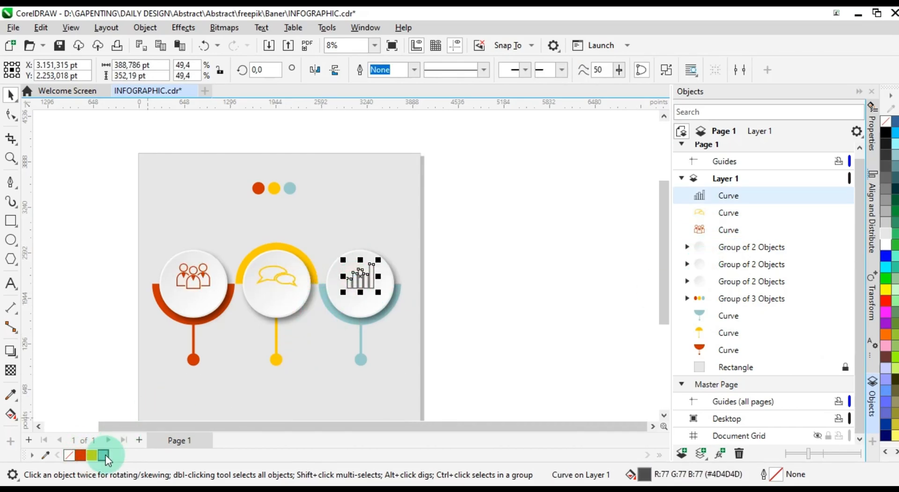
{"action": "left_click", "coordinate": [156, 318]}
Add the text LOREM IPSUM below the people icon and set its font to Futura-Bold
{"action": "scroll", "coordinate": [172, 288], "scroll_direction": "up", "scroll_amount": 1}
{"action": "left_click", "coordinate": [11, 283]}
{"action": "scroll", "coordinate": [231, 295], "scroll_direction": "up", "scroll_amount": 3}
{"action": "left_click", "coordinate": [151, 298]}
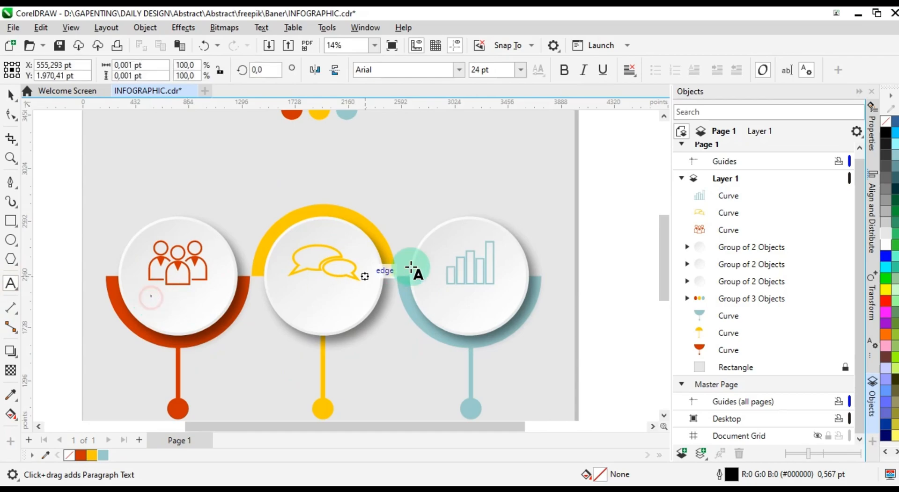
{"action": "type", "text": "L"}
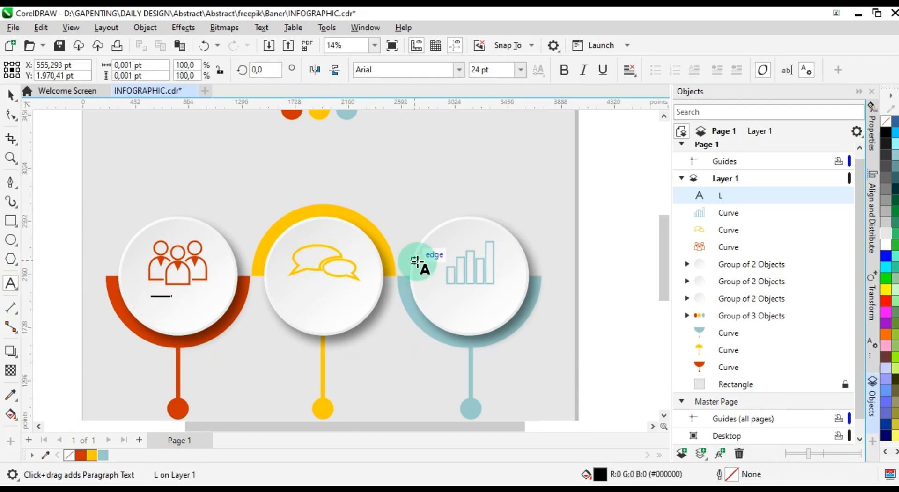
{"action": "type", "text": "OREM IPSUM"}
{"action": "left_click", "coordinate": [10, 95]}
{"action": "left_click", "coordinate": [858, 92]}
{"action": "left_click", "coordinate": [459, 70]}
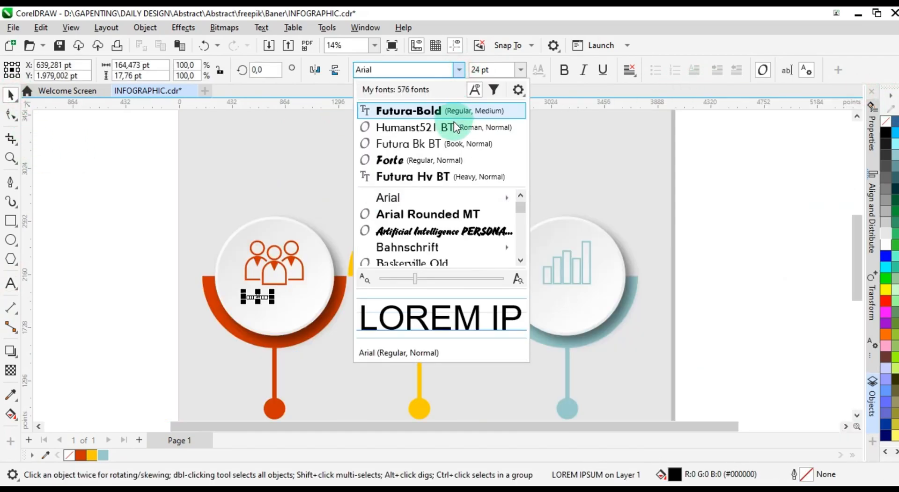
{"action": "left_click", "coordinate": [452, 111]}
Enlarge the LOREM IPSUM text to about 75 pt and centre it under the people icon
{"action": "scroll", "coordinate": [275, 311], "scroll_direction": "up", "scroll_amount": 1}
{"action": "left_click_drag", "start_coordinate": [280, 306], "coordinate": [337, 340]}
{"action": "mouse_move", "coordinate": [320, 290]}
{"action": "left_mouse_down"}
{"action": "mouse_move", "coordinate": [308, 285]}
{"action": "mouse_move", "coordinate": [327, 302]}
{"action": "left_mouse_up"}
{"action": "scroll", "coordinate": [327, 302], "scroll_direction": "down", "scroll_amount": 1}
{"action": "left_click", "coordinate": [303, 271], "text": "shift"}
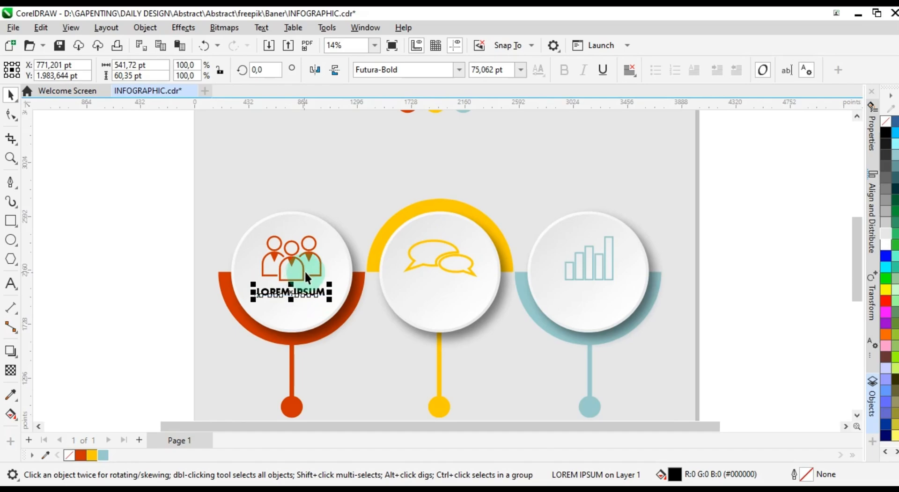
{"action": "left_click", "coordinate": [172, 294]}
Fill the LOREM IPSUM text with 60% Black and copy it below the speech-bubble and bar-chart icons
{"action": "left_click", "coordinate": [302, 290]}
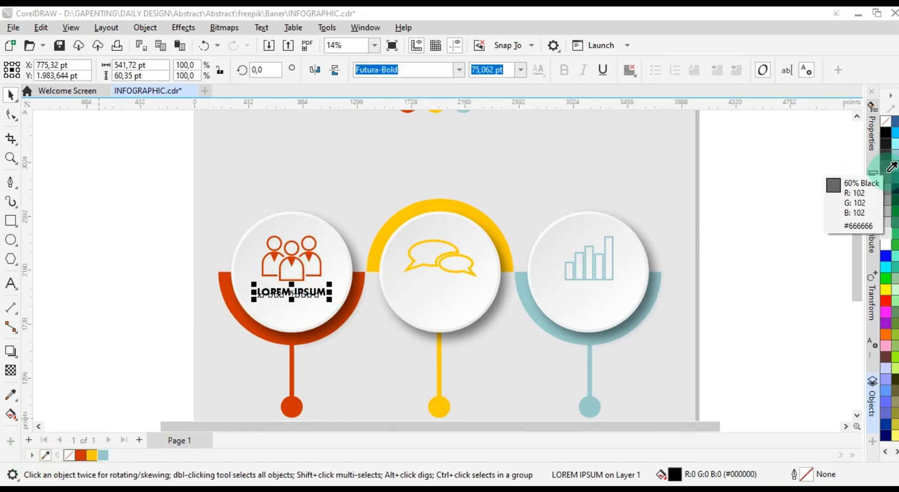
{"action": "left_click_drag", "start_coordinate": [291, 292], "coordinate": [591, 291]}
{"action": "key", "text": "F8"}
{"action": "left_click", "coordinate": [11, 95]}
{"action": "left_click", "coordinate": [85, 227]}
Centre each LOREM IPSUM caption horizontally on its badge
{"action": "left_click", "coordinate": [303, 291]}
{"action": "left_click", "coordinate": [334, 258], "text": "shift"}
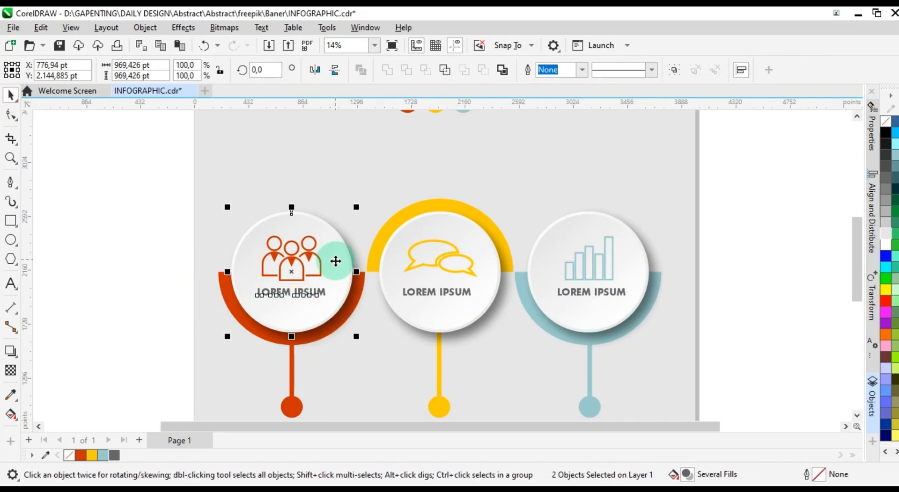
{"action": "left_click_drag", "start_coordinate": [443, 294], "coordinate": [444, 293]}
{"action": "left_click", "coordinate": [580, 295]}
{"action": "left_click", "coordinate": [586, 308], "text": "shift"}
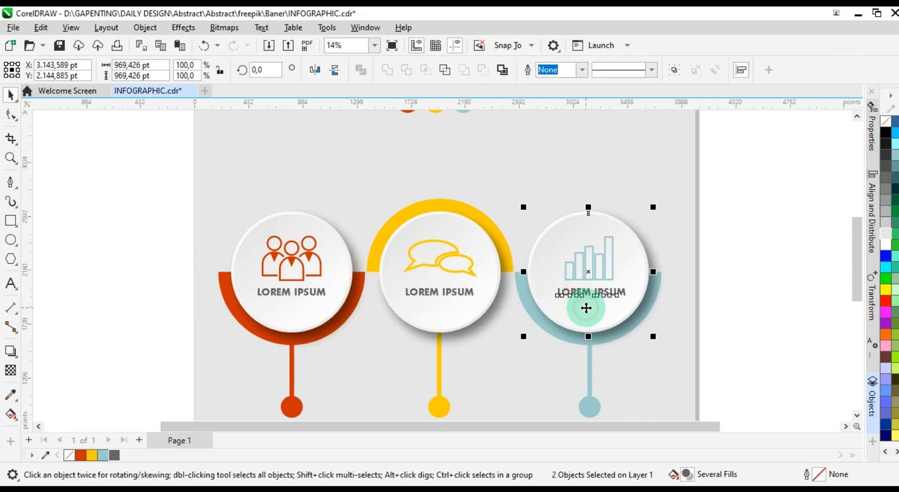
{"action": "key", "text": "c"}
{"action": "left_click", "coordinate": [116, 300]}
Copy the three LOREM IPSUM captions to a row beneath the small circles of the pin stems
{"action": "scroll", "coordinate": [269, 306], "scroll_direction": "down", "scroll_amount": 1}
{"action": "left_click_drag", "start_coordinate": [857, 274], "coordinate": [857, 299]}
{"action": "left_click", "coordinate": [405, 224]}
{"action": "left_click_drag", "start_coordinate": [398, 223], "coordinate": [392, 336]}
{"action": "left_click", "coordinate": [459, 70]}
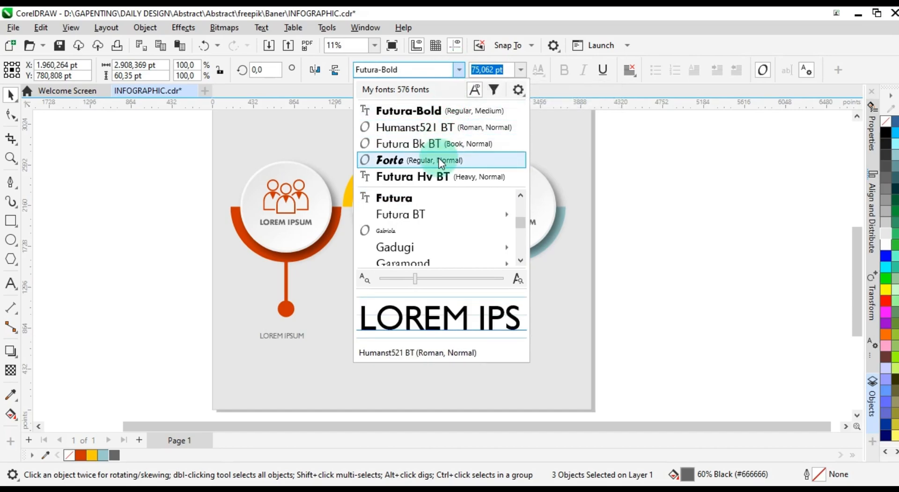
{"action": "left_click", "coordinate": [441, 129]}
{"action": "left_click", "coordinate": [459, 70]}
{"action": "left_click", "coordinate": [402, 127]}
Change the font of the three captions inside the badges to Humanst521 BT
{"action": "left_click", "coordinate": [298, 224]}
{"action": "left_click", "coordinate": [402, 224], "text": "shift"}
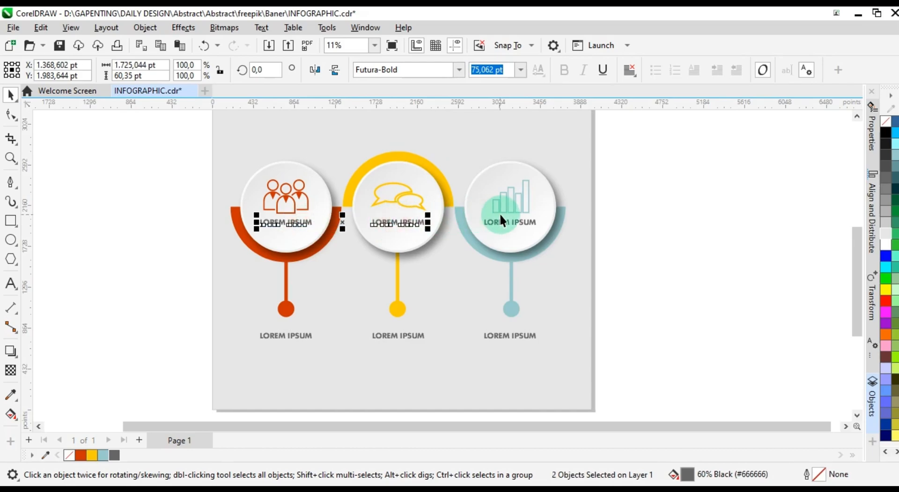
{"action": "left_click", "coordinate": [458, 70]}
{"action": "left_click", "coordinate": [421, 129]}
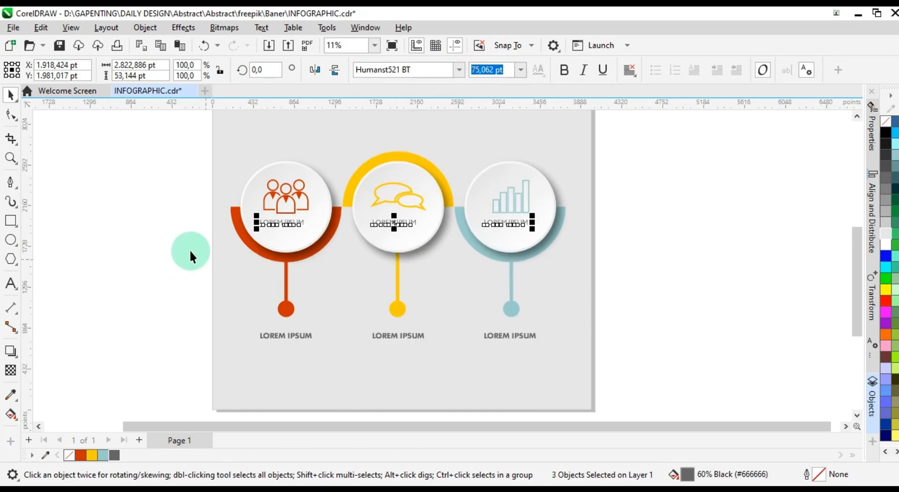
{"action": "left_click", "coordinate": [180, 264]}
Recentre the three Humanst521 BT captions horizontally on their badges
{"action": "left_click", "coordinate": [321, 225]}
{"action": "scroll", "coordinate": [321, 224], "scroll_direction": "up", "scroll_amount": 1}
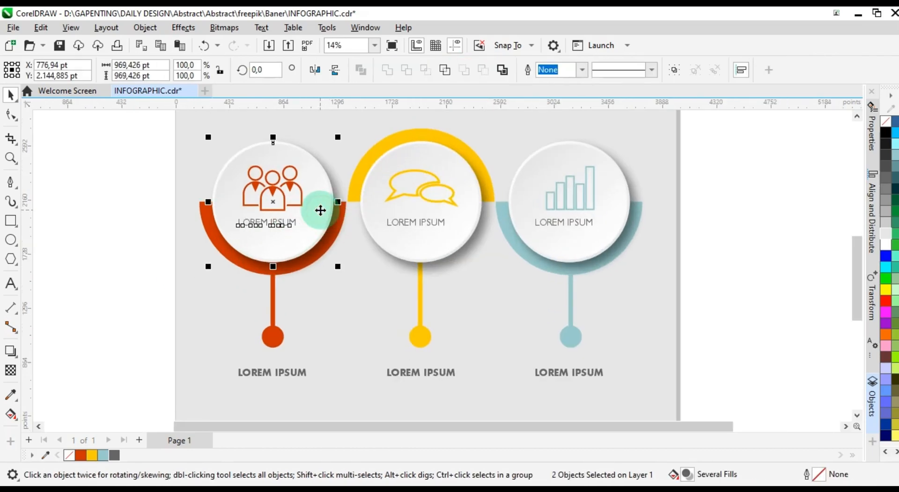
{"action": "left_click", "coordinate": [432, 227]}
{"action": "left_click", "coordinate": [551, 221]}
{"action": "left_click", "coordinate": [576, 241], "text": "shift"}
{"action": "key", "text": "c"}
{"action": "left_click", "coordinate": [726, 244]}
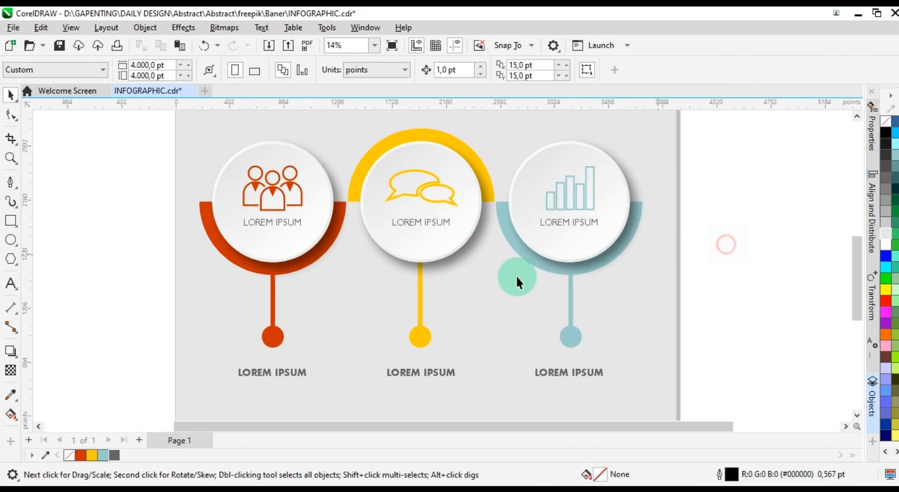
Fill the three captions beneath the pins with orange-red, yellow and pale blue, matching the stem above each
{"action": "scroll", "coordinate": [430, 268], "scroll_direction": "down", "scroll_amount": 3}
{"action": "scroll", "coordinate": [366, 305], "scroll_direction": "up", "scroll_amount": 2}
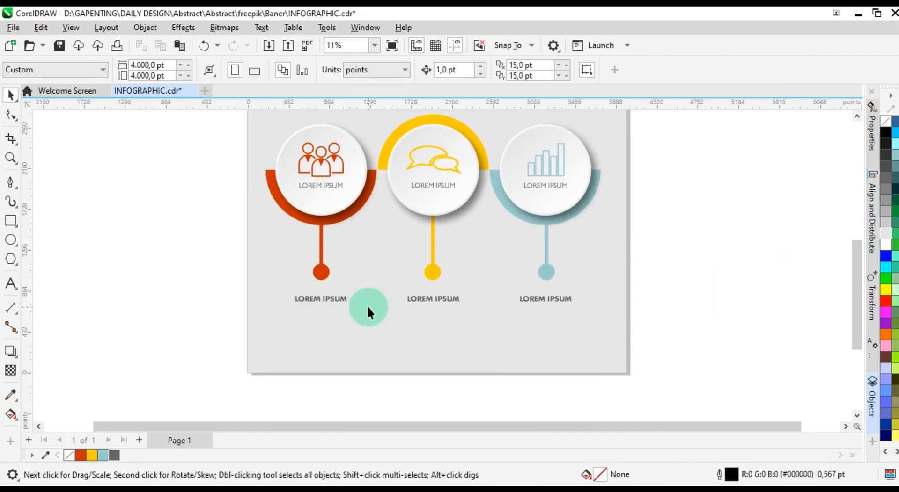
{"action": "left_click", "coordinate": [333, 299]}
{"action": "left_click", "coordinate": [80, 455]}
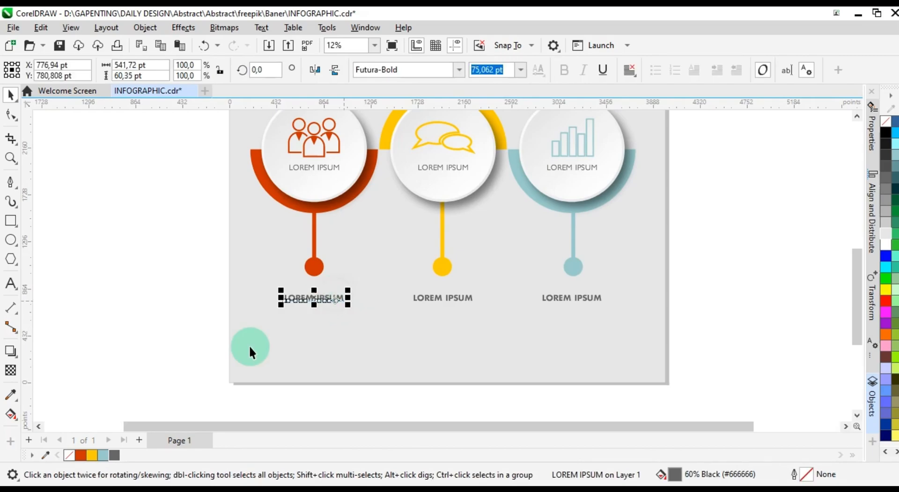
{"action": "left_click", "coordinate": [465, 300]}
{"action": "left_click", "coordinate": [604, 305]}
{"action": "left_click", "coordinate": [103, 455]}
{"action": "left_click", "coordinate": [764, 253]}
Draw a rectangle about 1014 by 498 pt beneath the orange-red caption and make it a paragraph text frame
{"action": "left_click", "coordinate": [10, 220]}
{"action": "left_click_drag", "start_coordinate": [255, 312], "coordinate": [366, 355]}
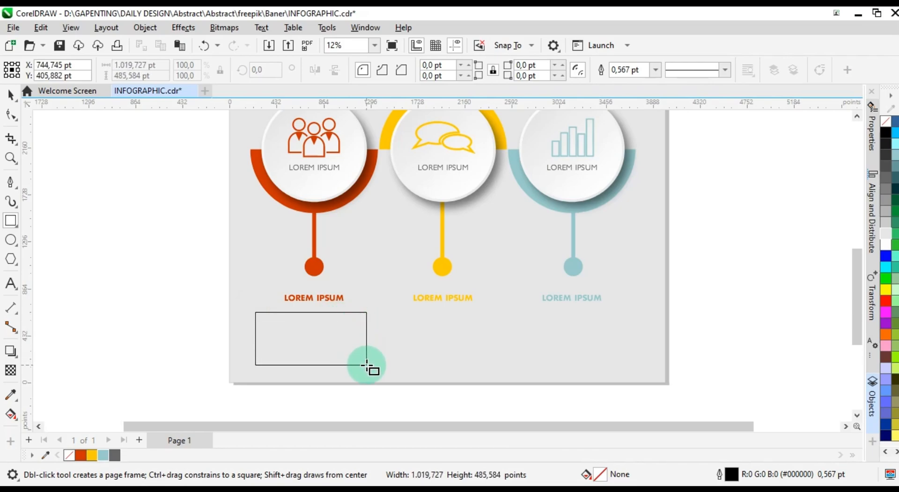
{"action": "left_click_drag", "start_coordinate": [366, 366], "coordinate": [366, 367]}
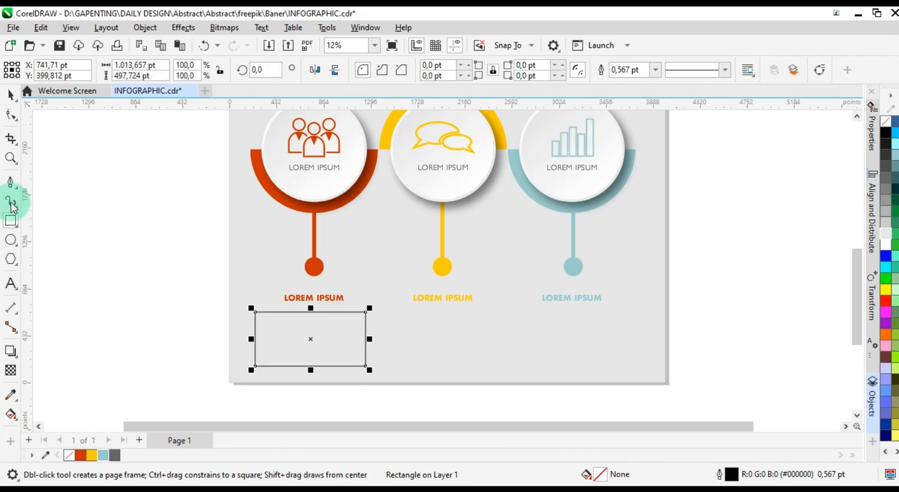
{"action": "left_click", "coordinate": [10, 283]}
{"action": "scroll", "coordinate": [264, 323], "scroll_direction": "up", "scroll_amount": 2}
{"action": "left_click", "coordinate": [277, 316]}
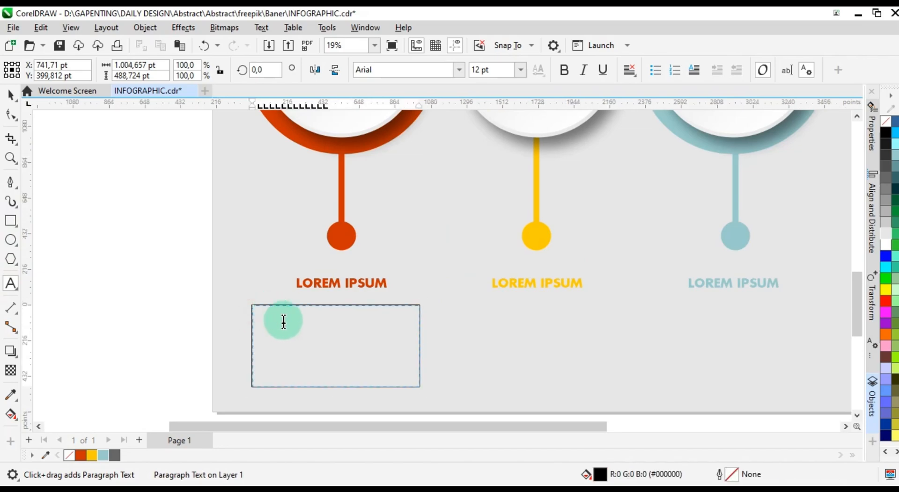
Switch to the browser, copy the "What is Lorem Ipsum?" paragraph from lipsum.com and return to CorelDRAW
{"action": "left_click", "coordinate": [10, 95]}
{"action": "left_click", "coordinate": [382, 490]}
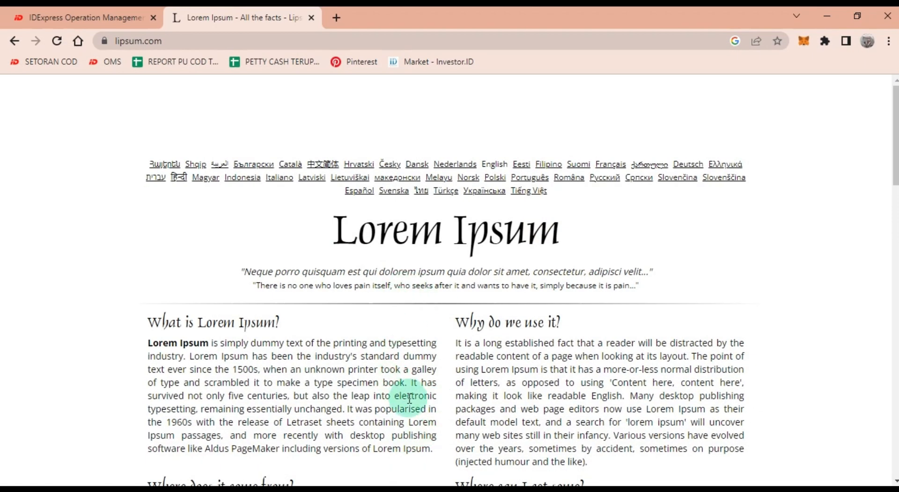
{"action": "scroll", "coordinate": [407, 395], "scroll_direction": "down", "scroll_amount": 1}
{"action": "left_click_drag", "start_coordinate": [437, 389], "coordinate": [151, 279]}
{"action": "key", "text": "alt+Tab"}
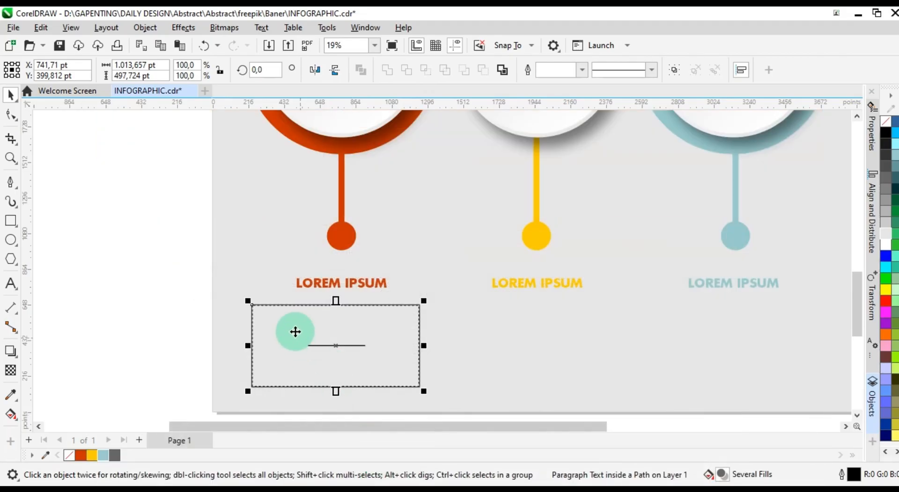
Paste the copied Lorem Ipsum paragraph into the rectangular text frame beneath the orange-red caption
{"action": "scroll", "coordinate": [251, 295], "scroll_direction": "up", "scroll_amount": 4}
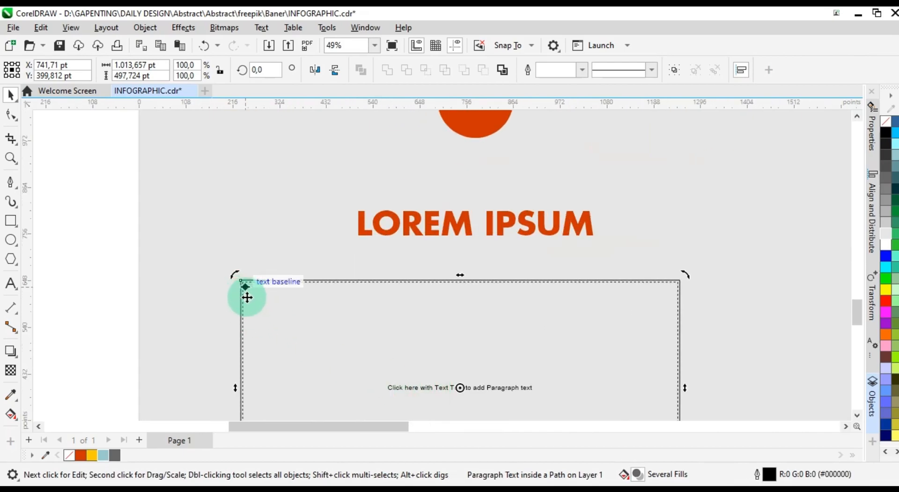
{"action": "left_click", "coordinate": [11, 284]}
{"action": "left_click", "coordinate": [253, 294]}
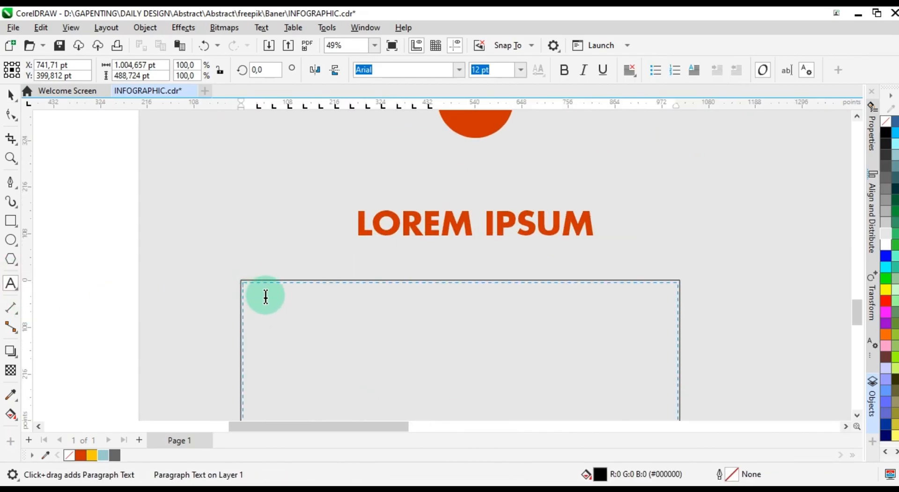
{"action": "key", "text": "ctrl+v"}
{"action": "scroll", "coordinate": [280, 304], "scroll_direction": "down", "scroll_amount": 3}
Select the paragraph text beneath the orange-red caption and open its font size choices
{"action": "left_click", "coordinate": [10, 95]}
{"action": "left_click", "coordinate": [303, 327]}
{"action": "left_click", "coordinate": [4, 285]}
{"action": "left_click", "coordinate": [519, 70]}
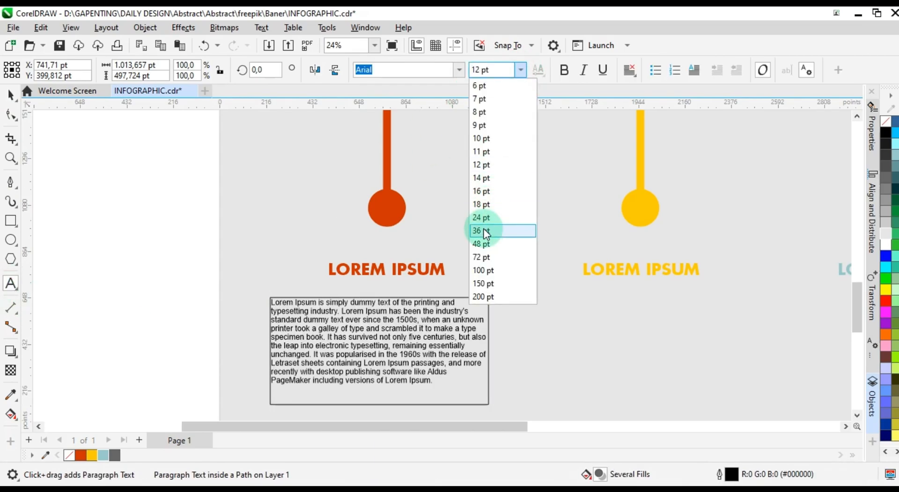